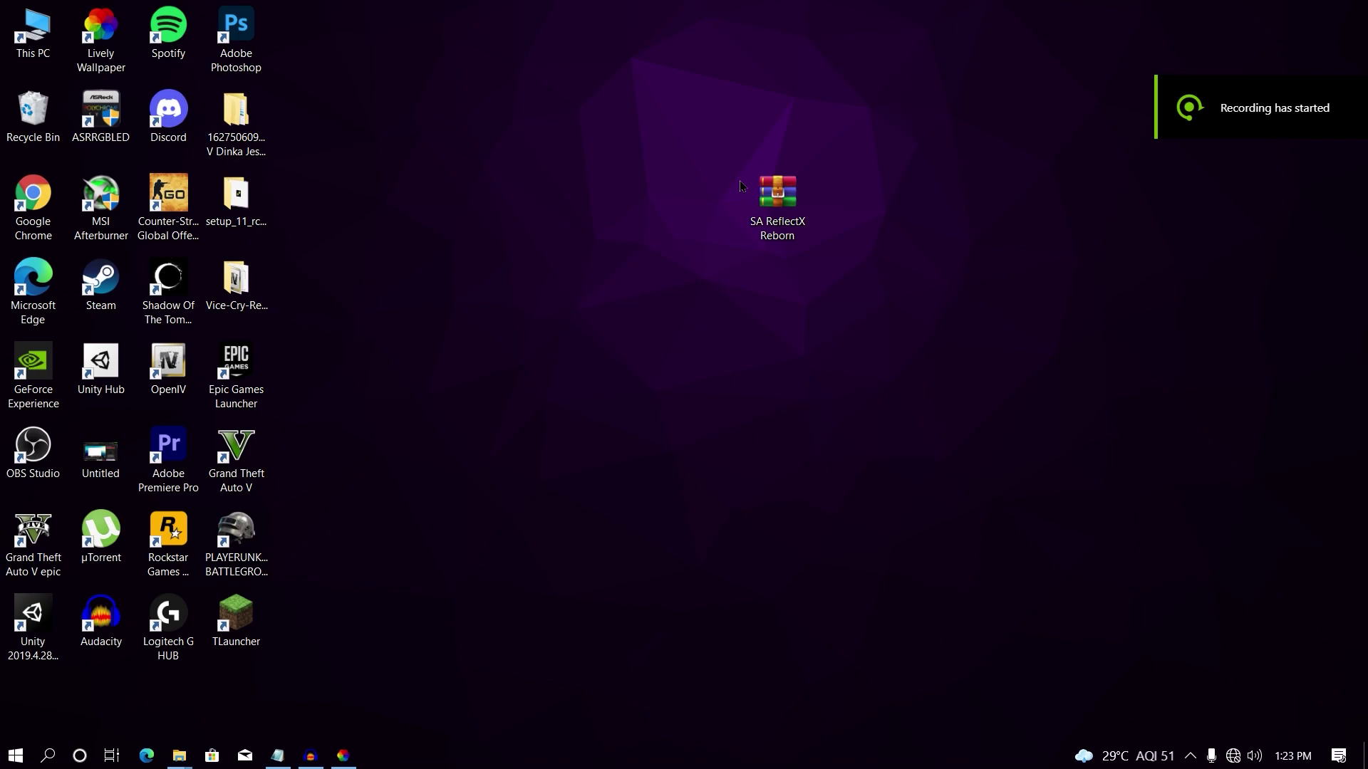
Extract the SA ReflectX Reborn archive with WinRAR using the default settings.
right_click(789, 207)
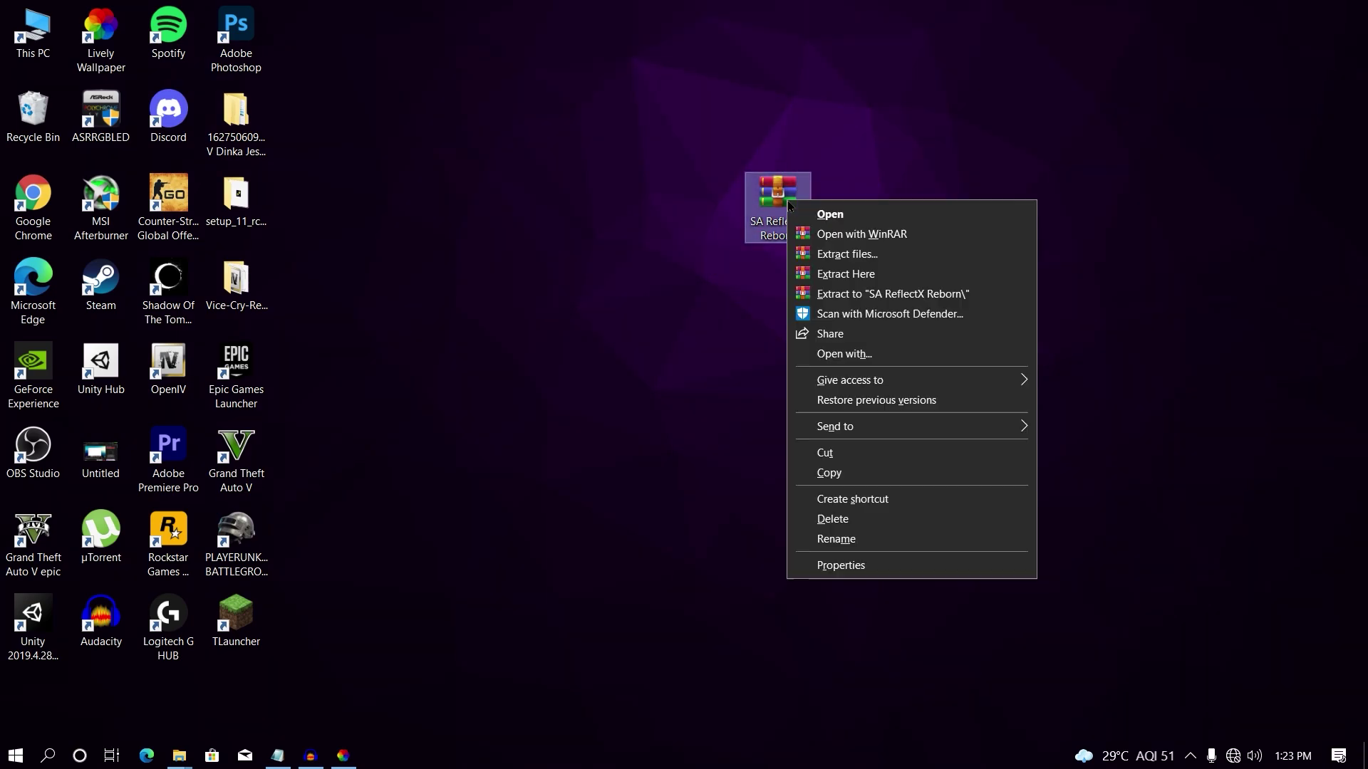
click(818, 254)
key(Escape)
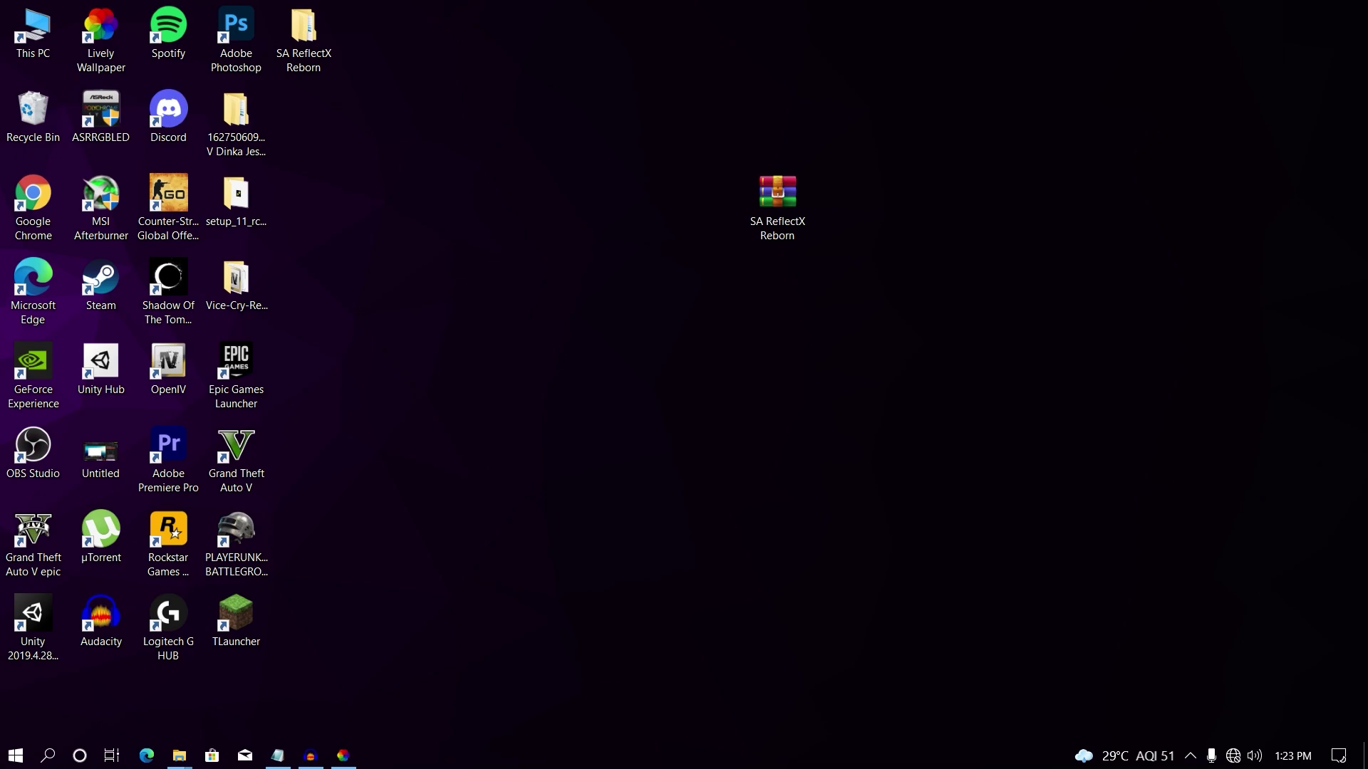
Open the extracted SA ReflectX Reborn folder on the right half, beside the GTA-SanAndreas folder.
drag(318, 39, 857, 206)
double_click(857, 206)
drag(895, 248, 1367, 310)
click(567, 204)
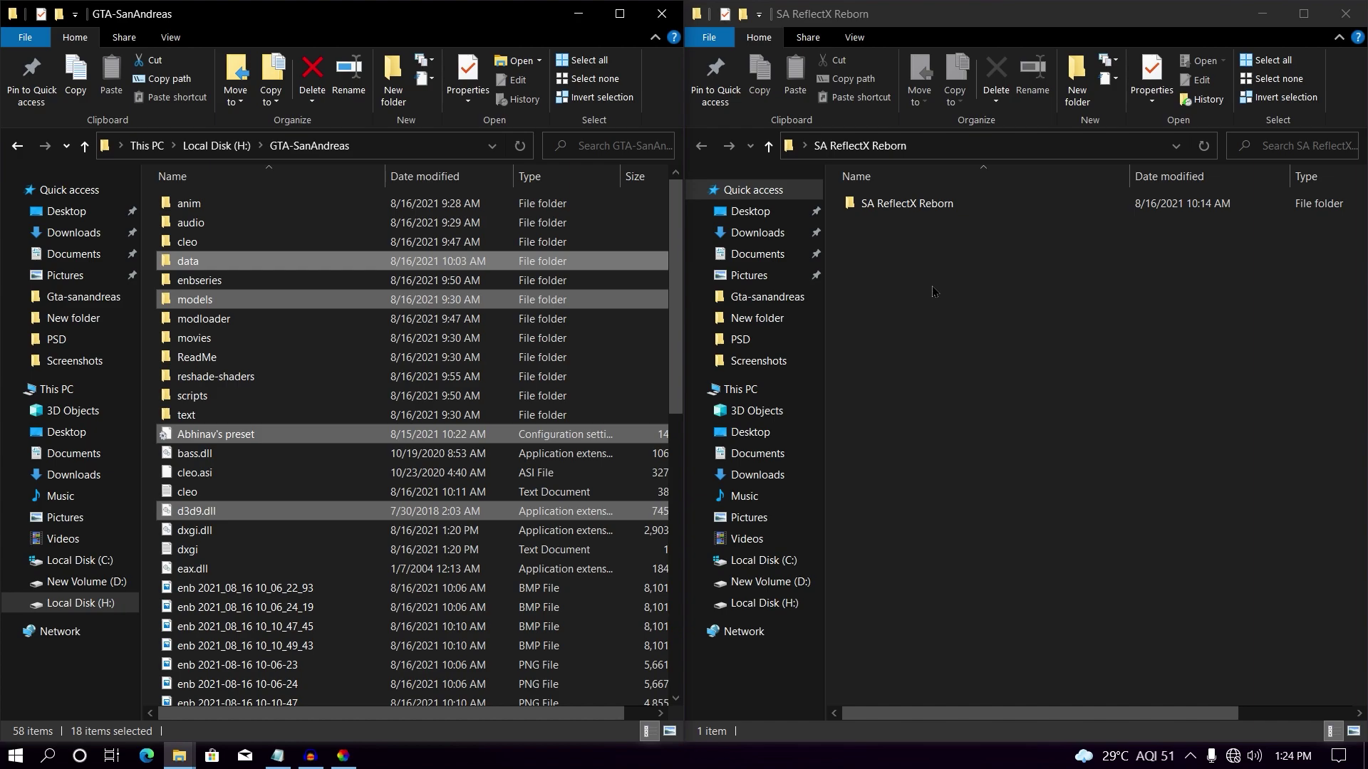
Copy all 18 items from Copy to game folder into GTA-SanAndreas, replacing existing files.
double_click(920, 206)
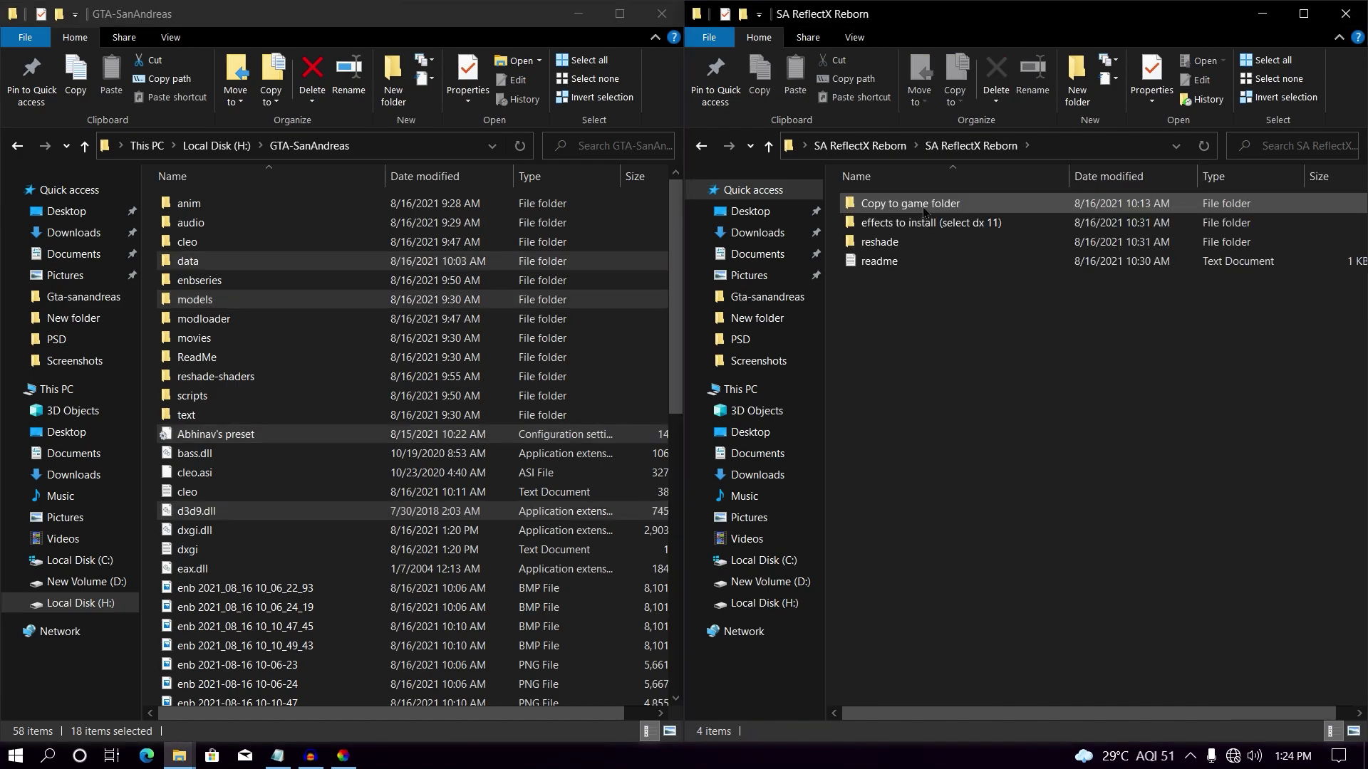
double_click(920, 205)
drag(927, 577, 966, 198)
drag(1092, 358, 570, 626)
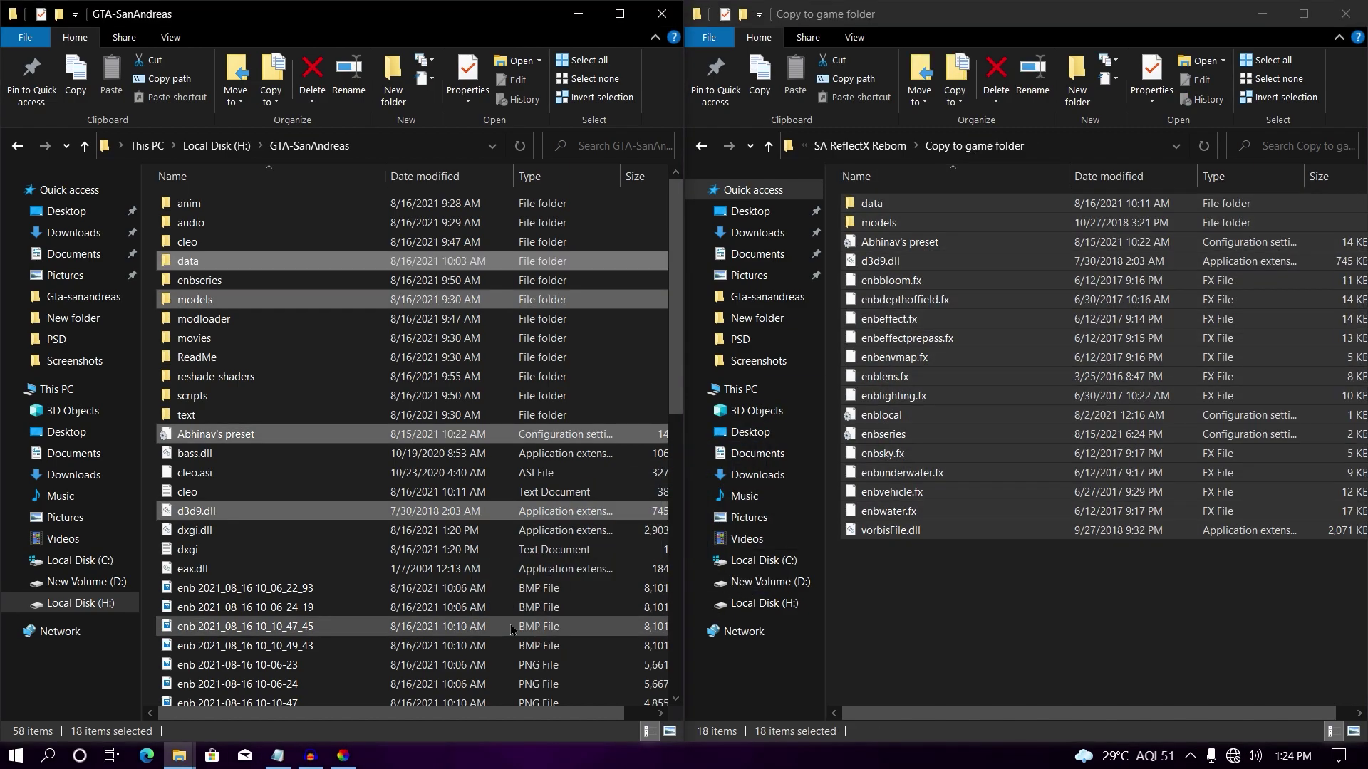
click(648, 288)
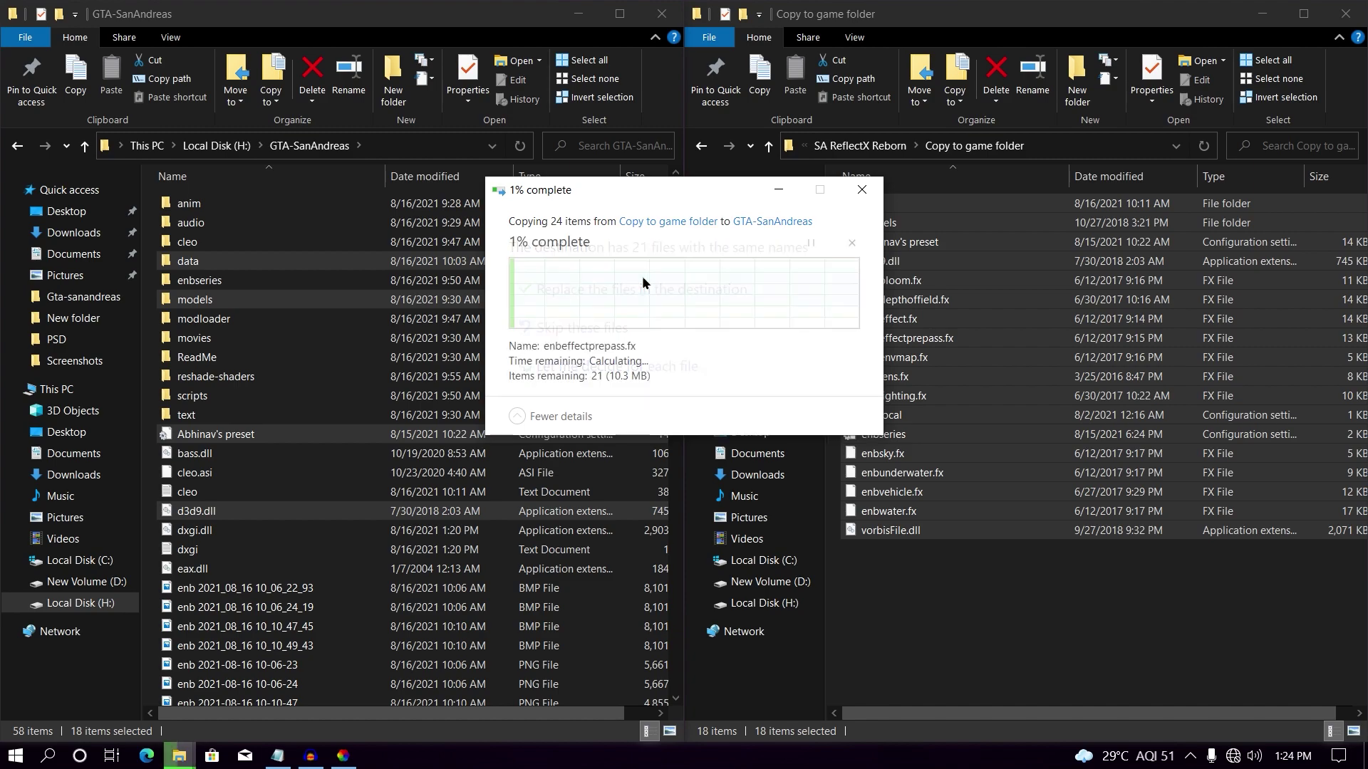
Go back up to the SA ReflectX Reborn folder and open the reshade folder.
key(BackSpace)
click(878, 243)
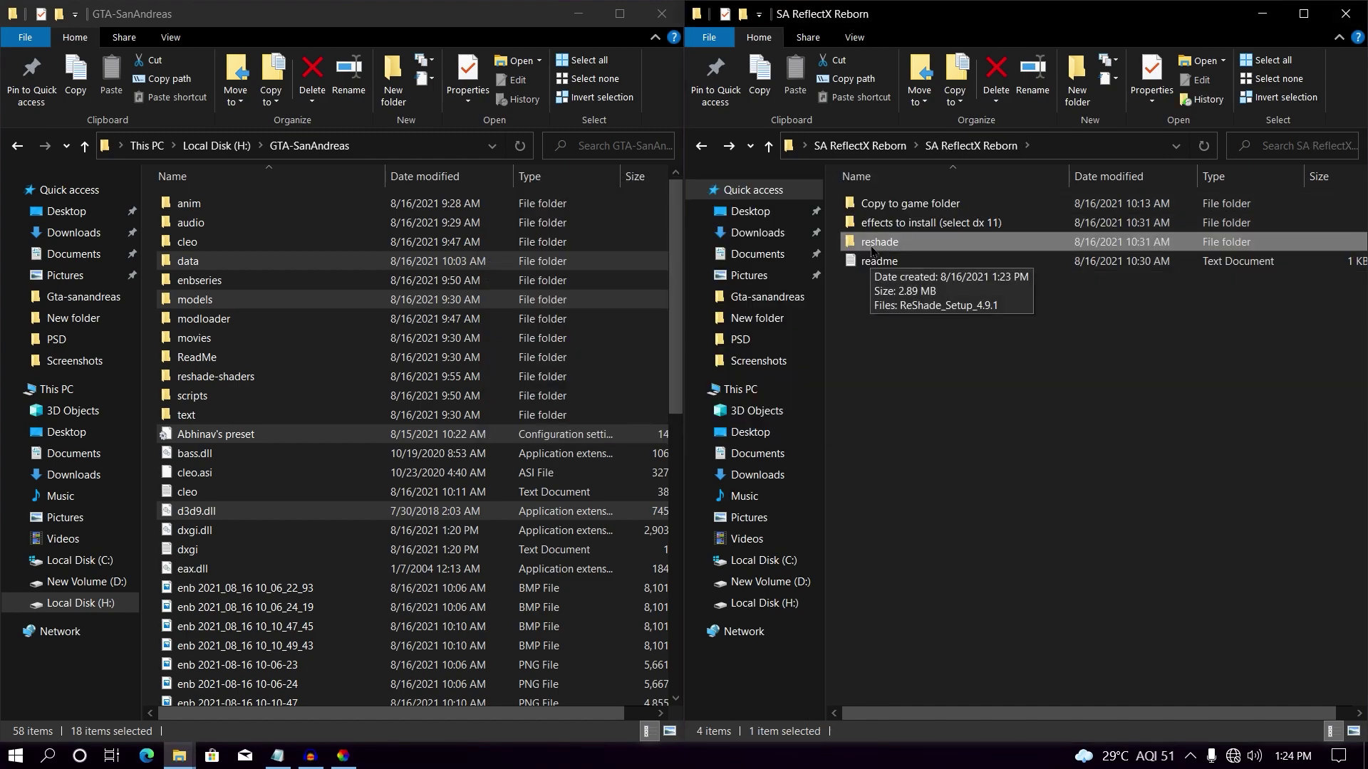
double_click(873, 246)
Run ReShade_Setup_4.9.1 and browse to gta_sa.exe as the target game.
click(899, 203)
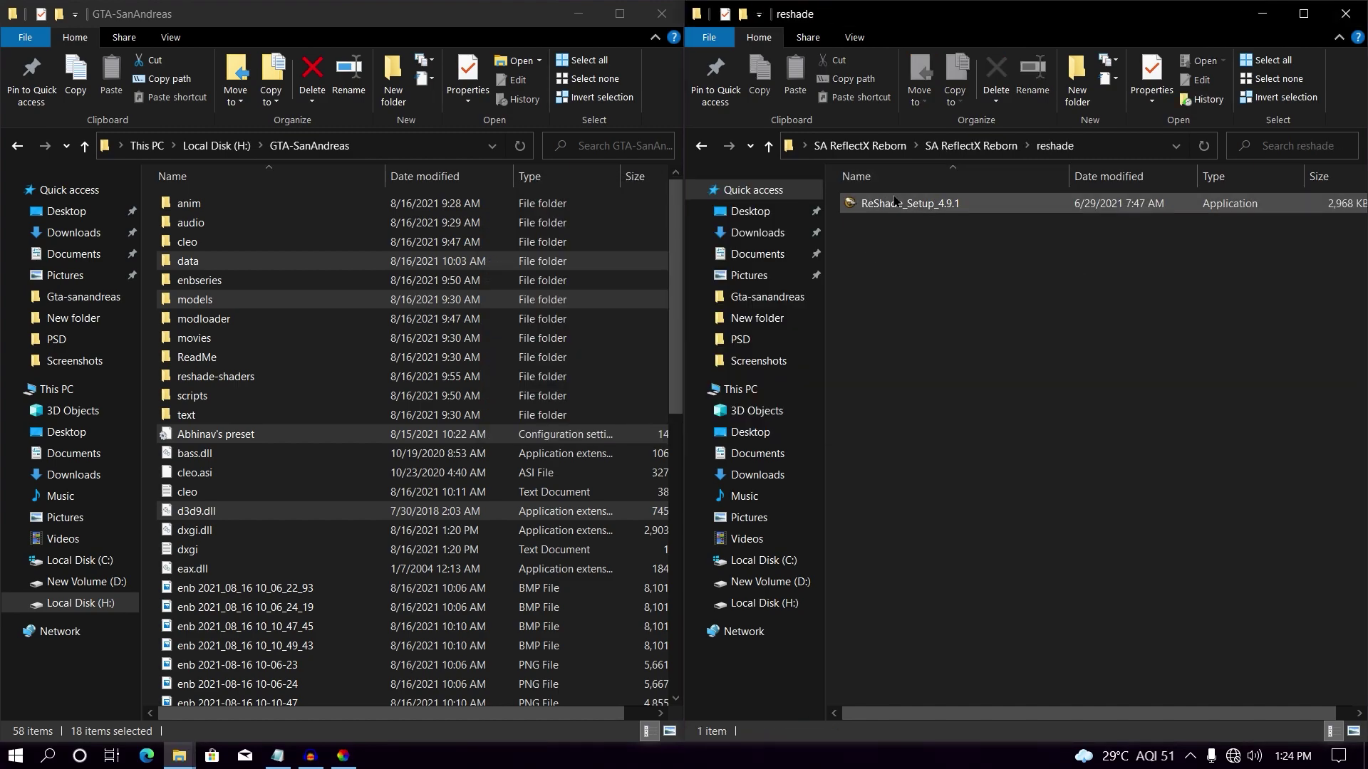
double_click(899, 203)
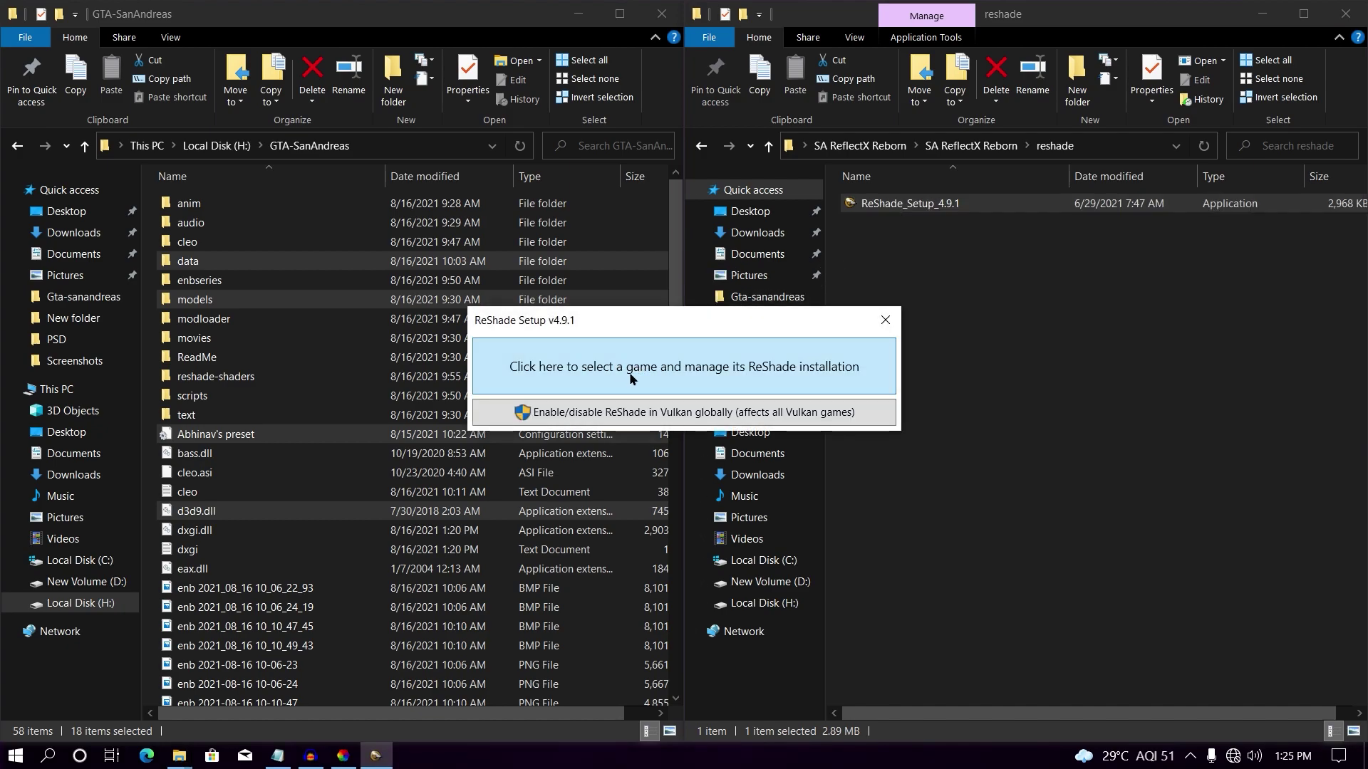
click(629, 374)
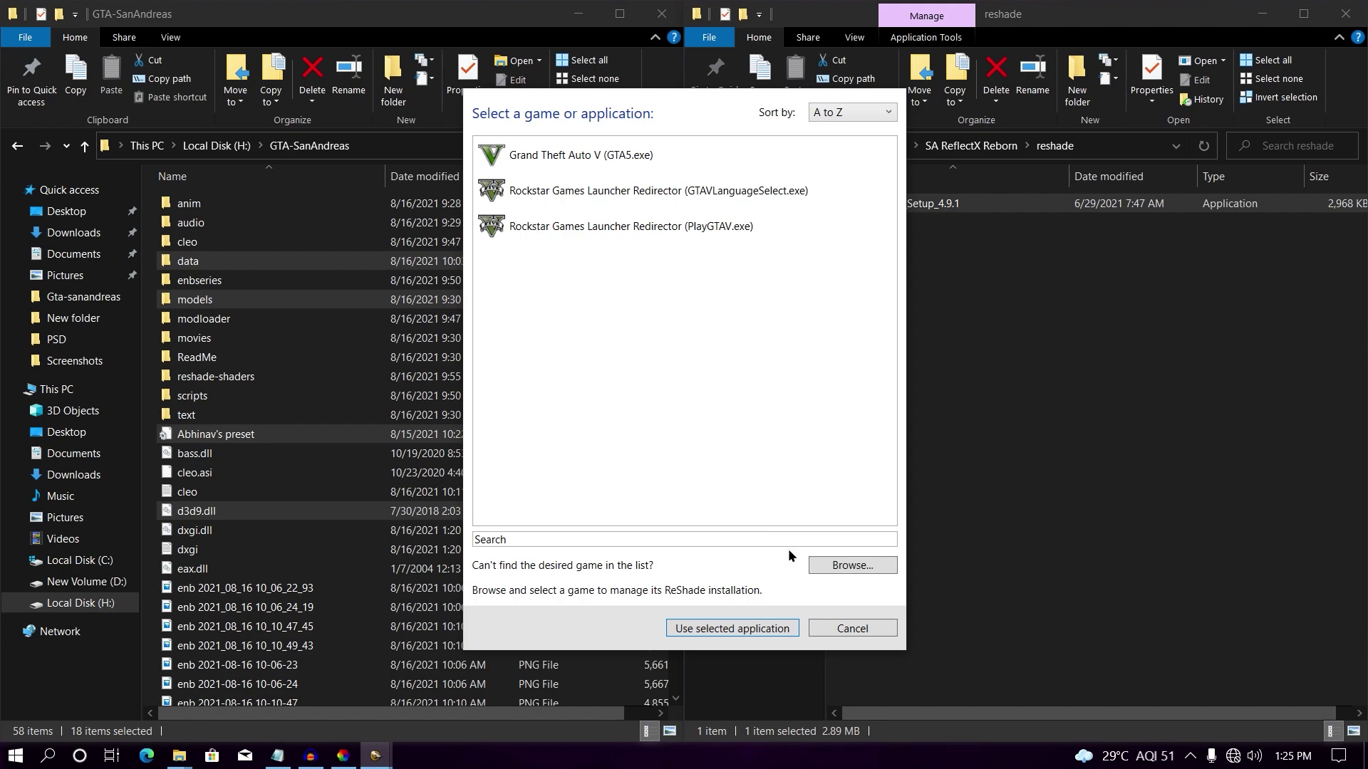
click(824, 565)
click(660, 380)
click(918, 492)
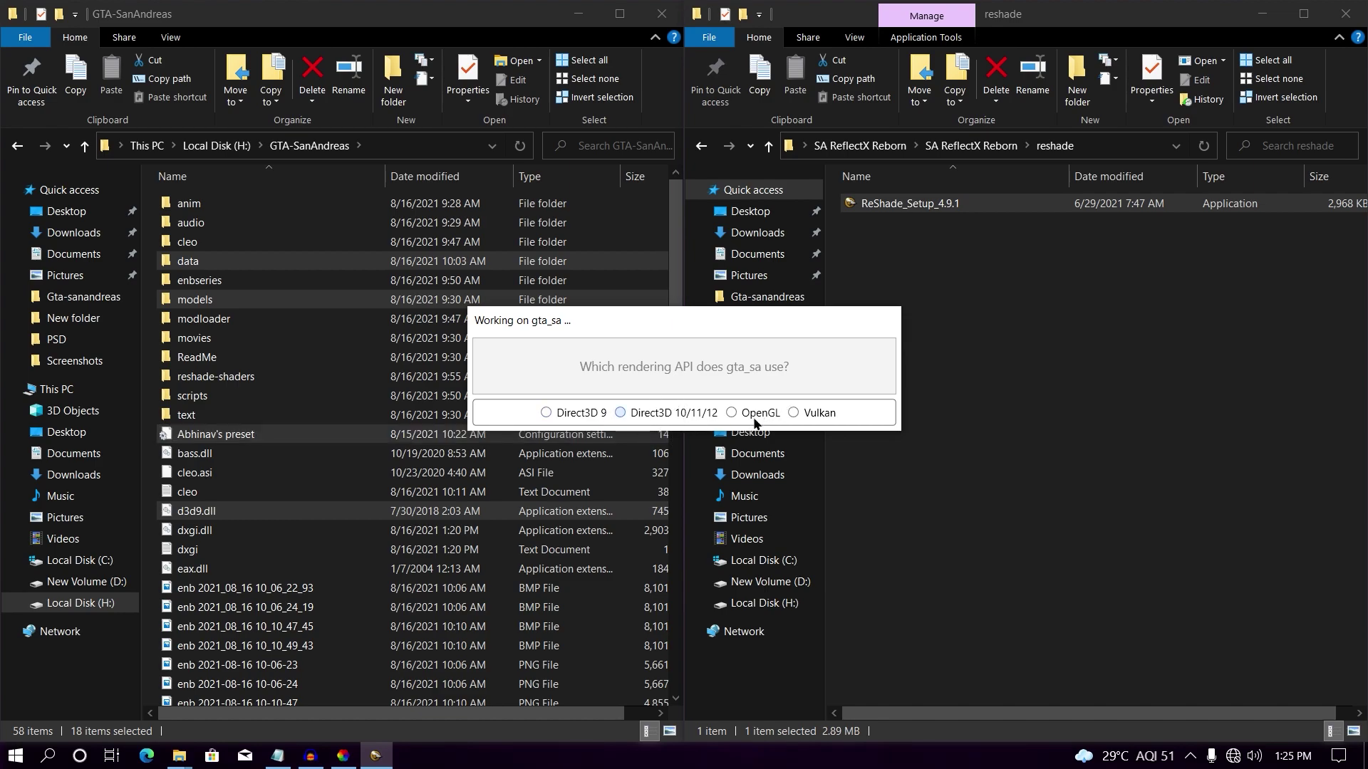
Check the network status and play the Desktop 2021.08.16 recording video.
click(1233, 756)
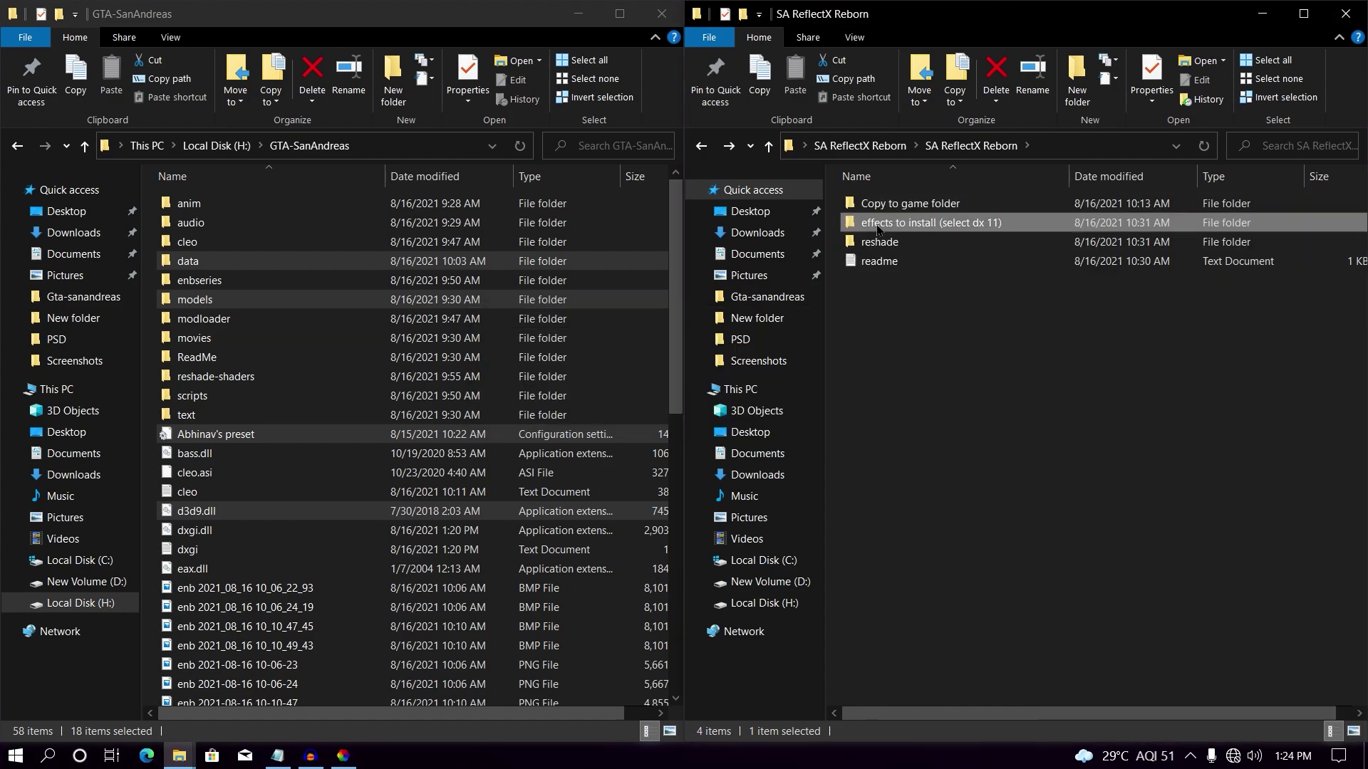
double_click(875, 216)
double_click(875, 217)
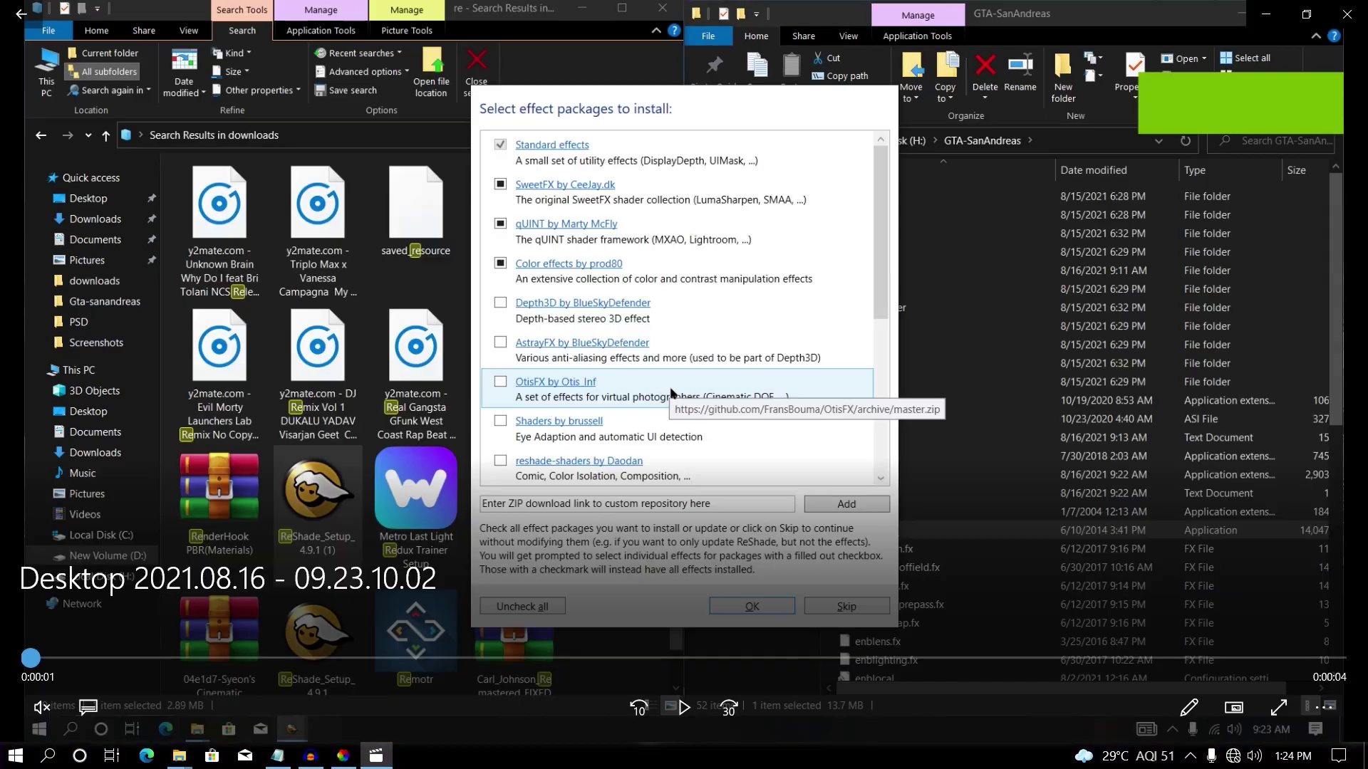
click(684, 708)
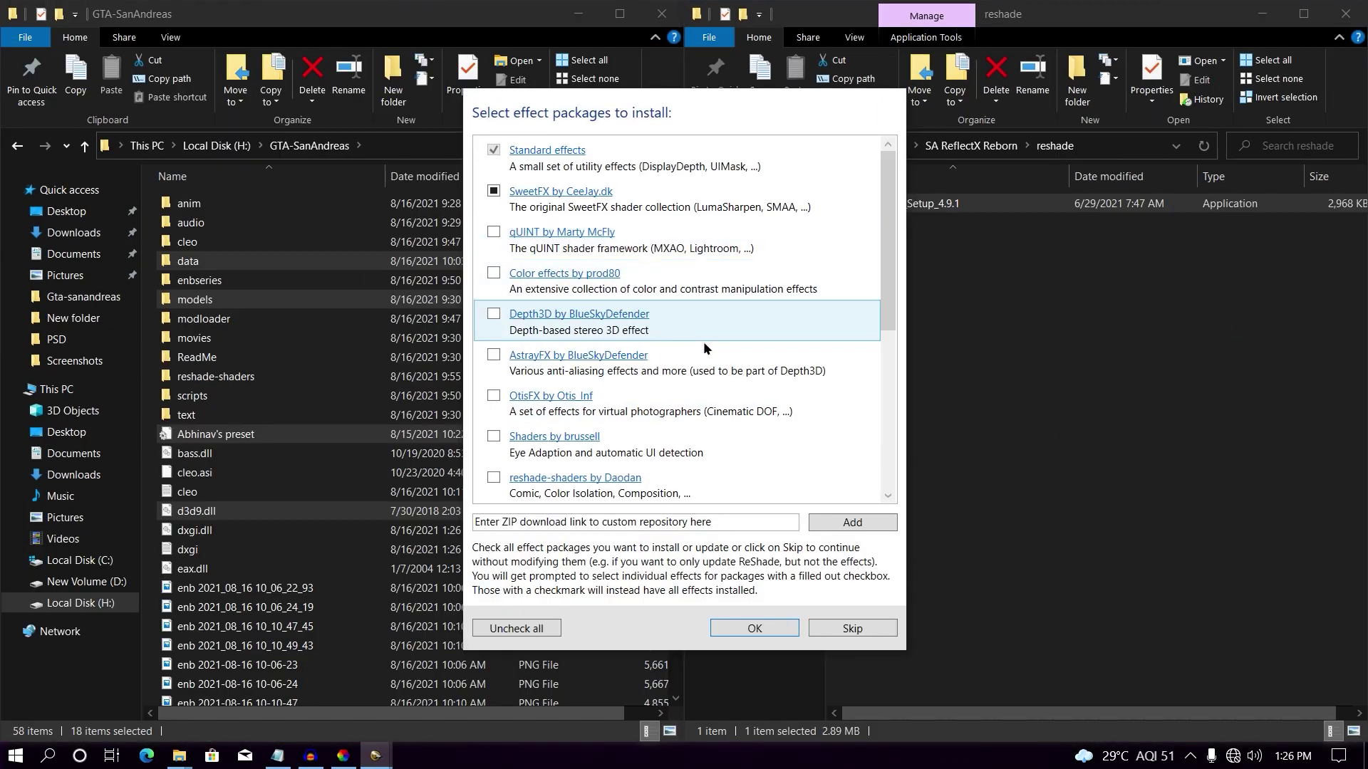
Skip the extra effect packages, dismiss the ReShade success message and close the mod folder.
click(956, 413)
key(BackSpace)
double_click(919, 224)
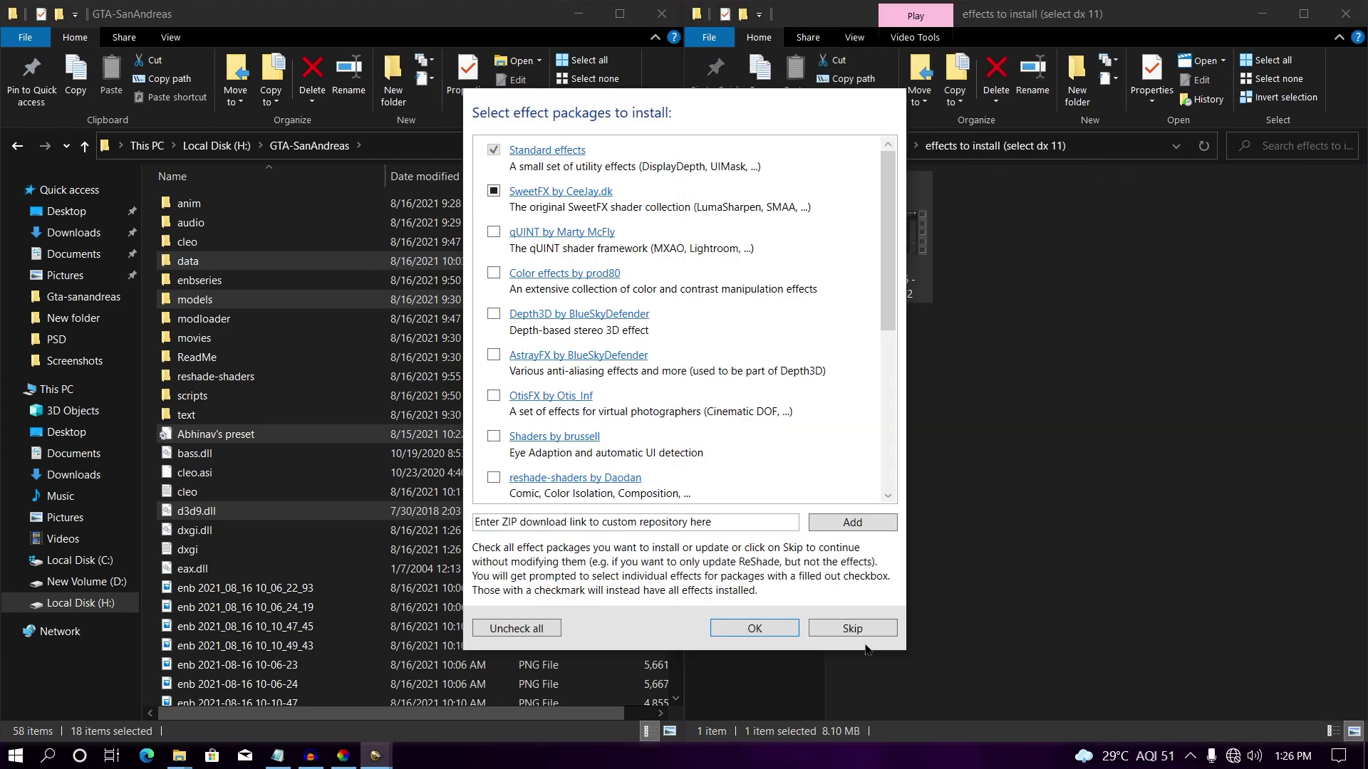
click(845, 630)
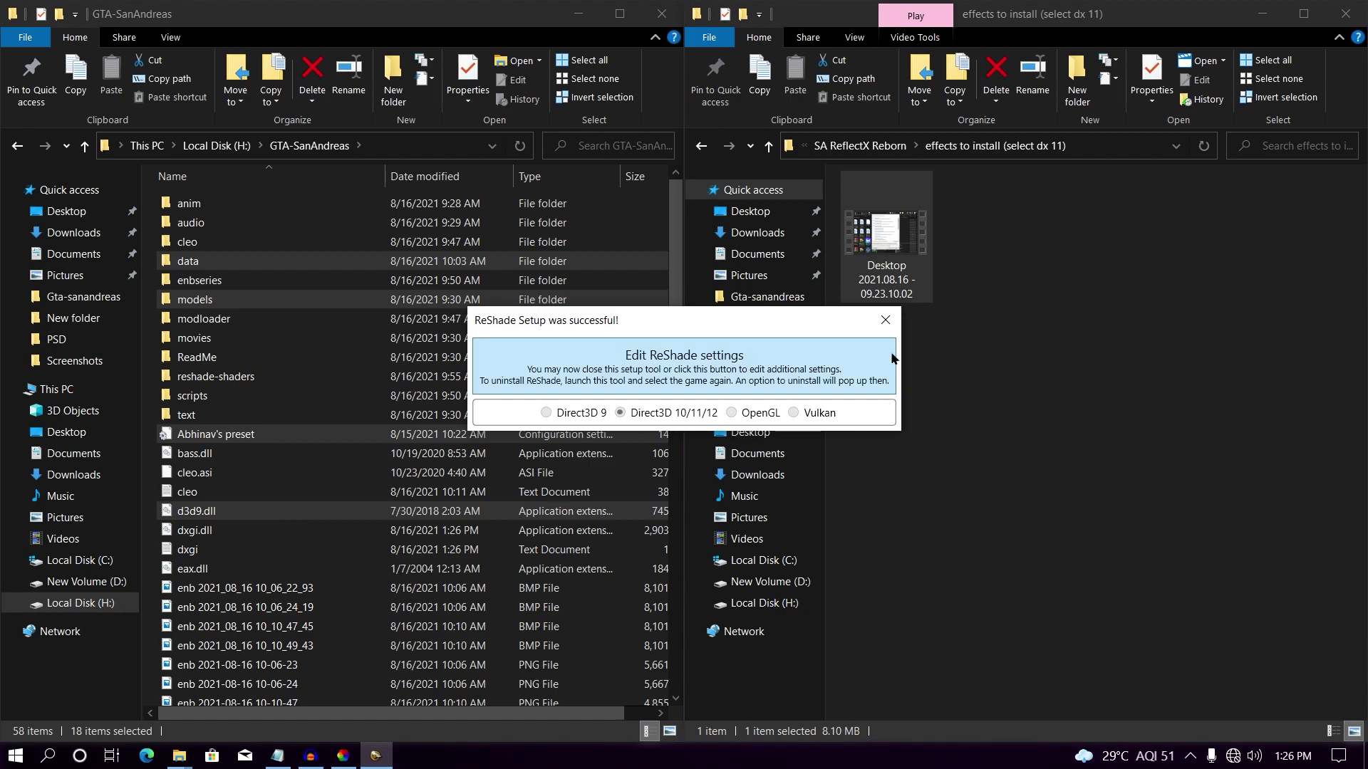
click(886, 320)
key(BackSpace)
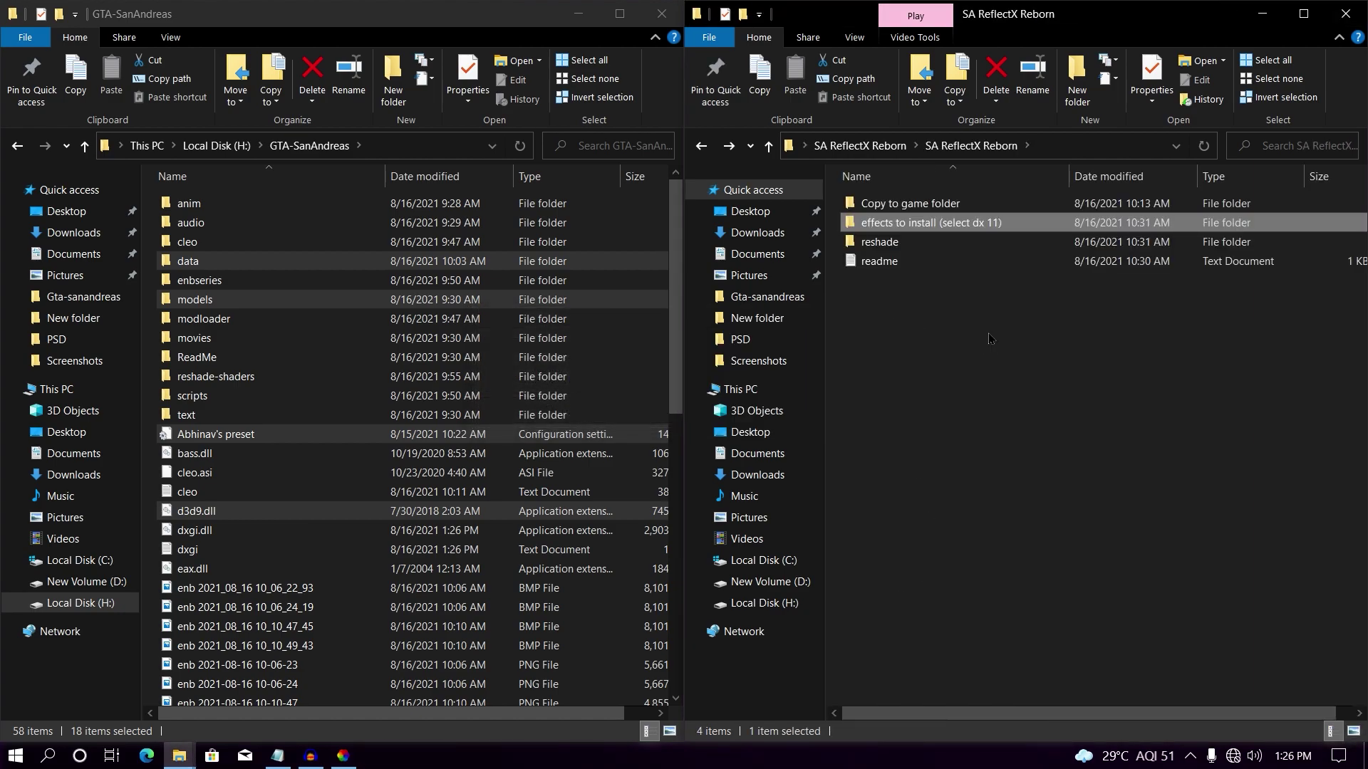
click(1346, 13)
Maximize the GTA-SanAndreas folder and launch enb.exe.
click(619, 13)
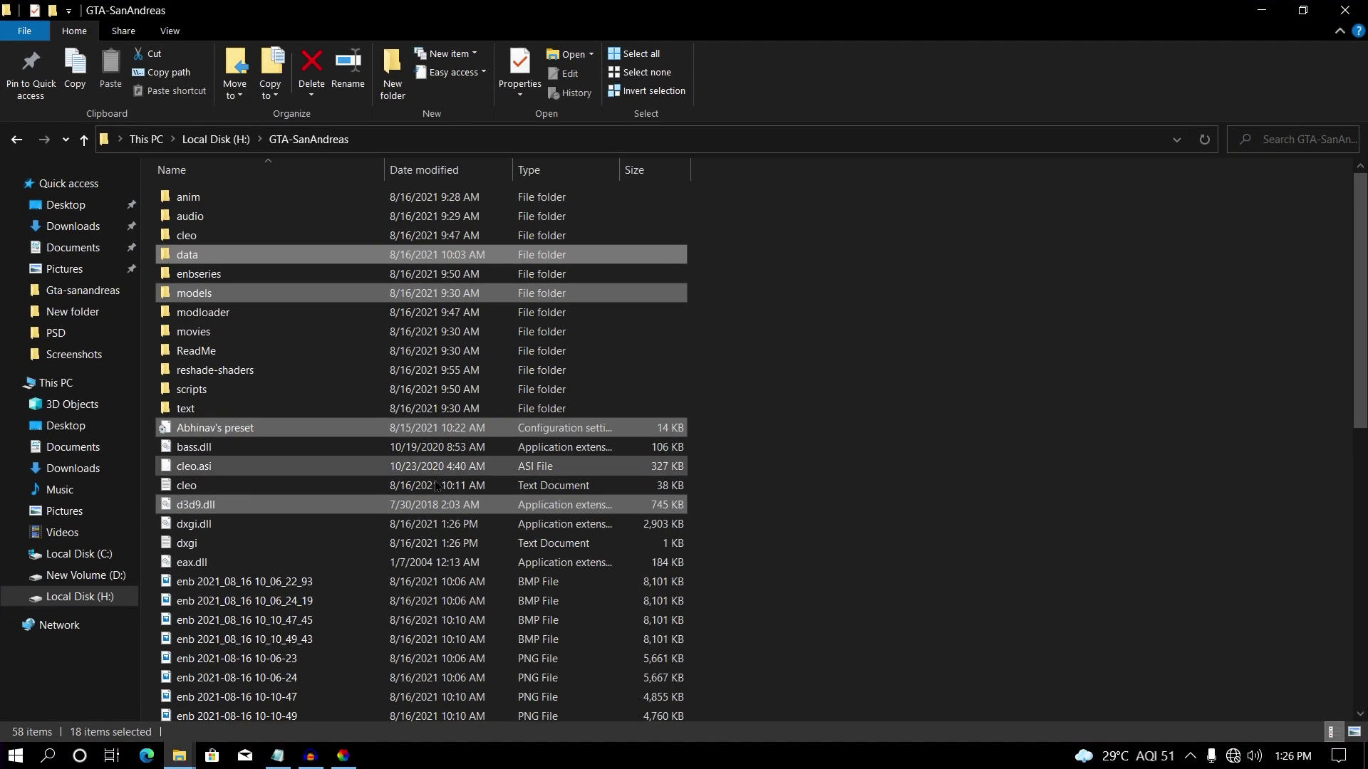
scroll(437, 487, down, 8)
click(188, 293)
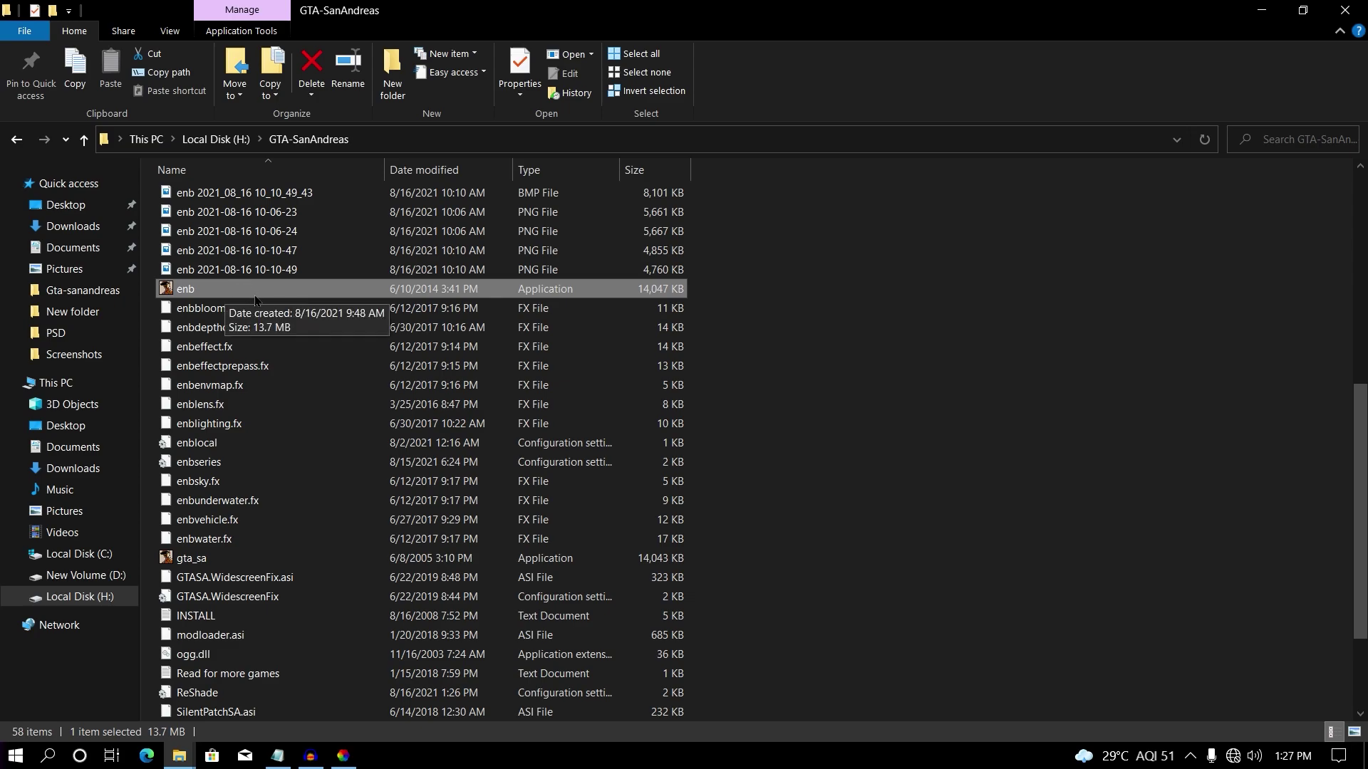
double_click(197, 291)
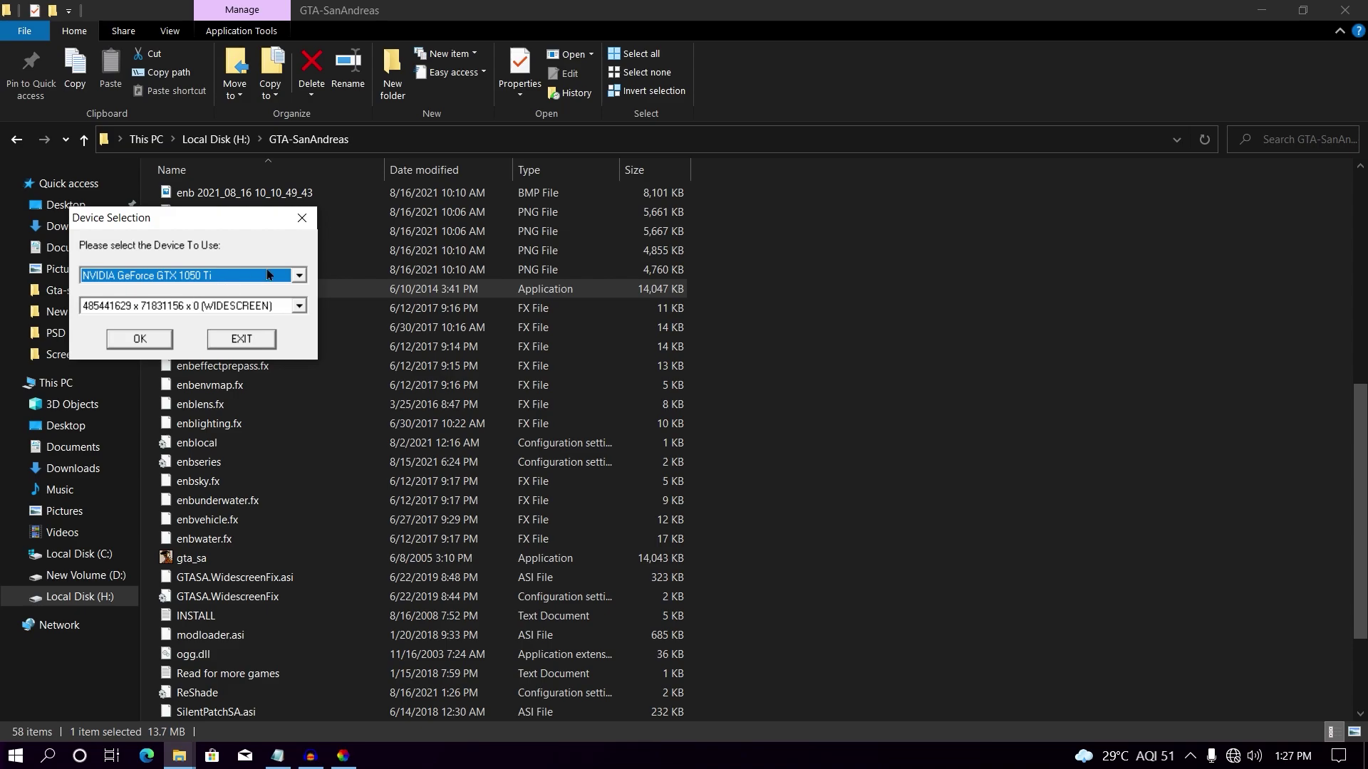
In Device Selection, keep the GeForce GTX 1050 Ti, choose a fullscreen resolution and start.
click(258, 306)
click(299, 275)
click(186, 289)
click(258, 307)
scroll(199, 364, down, 2)
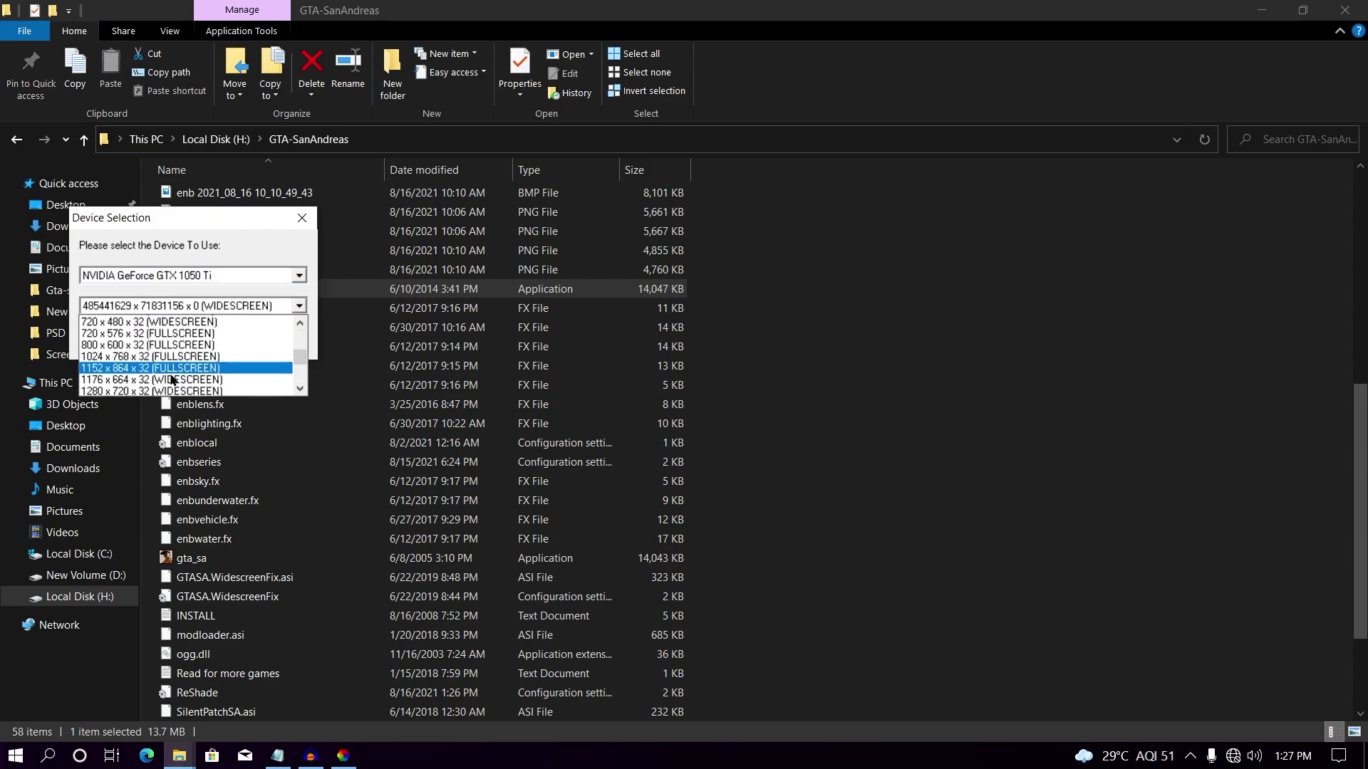
click(166, 383)
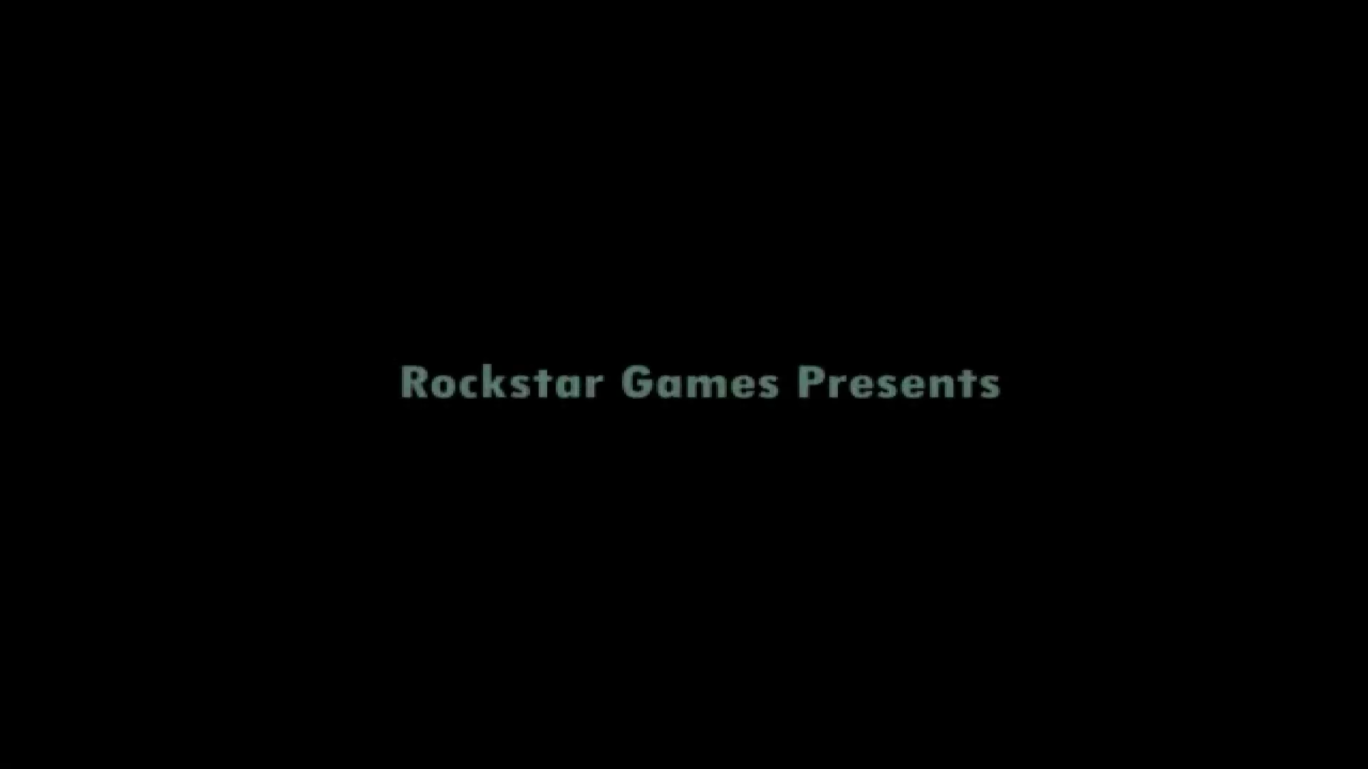
Start a new game and set the game clock to noon in the RZL-Trainer.
key(Return)
key(Return)
key(Return)
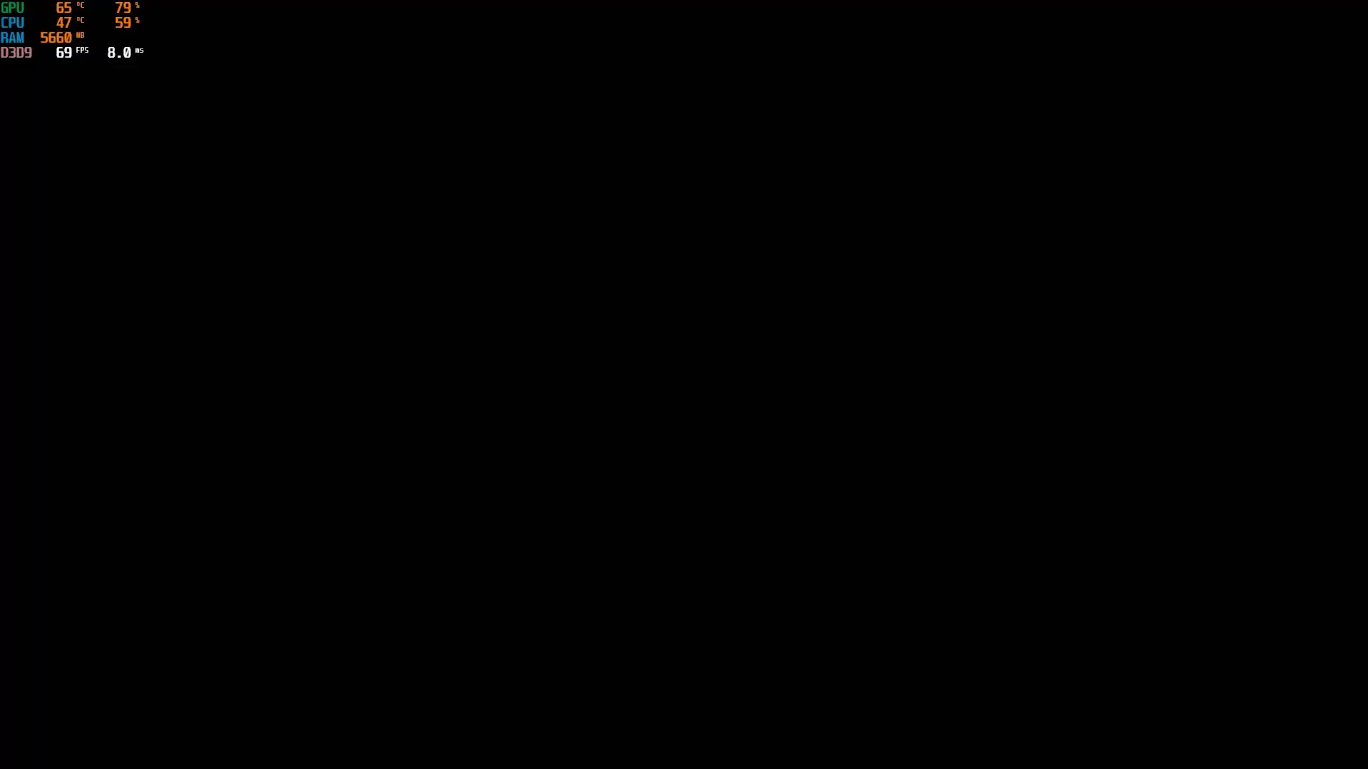
key(w)
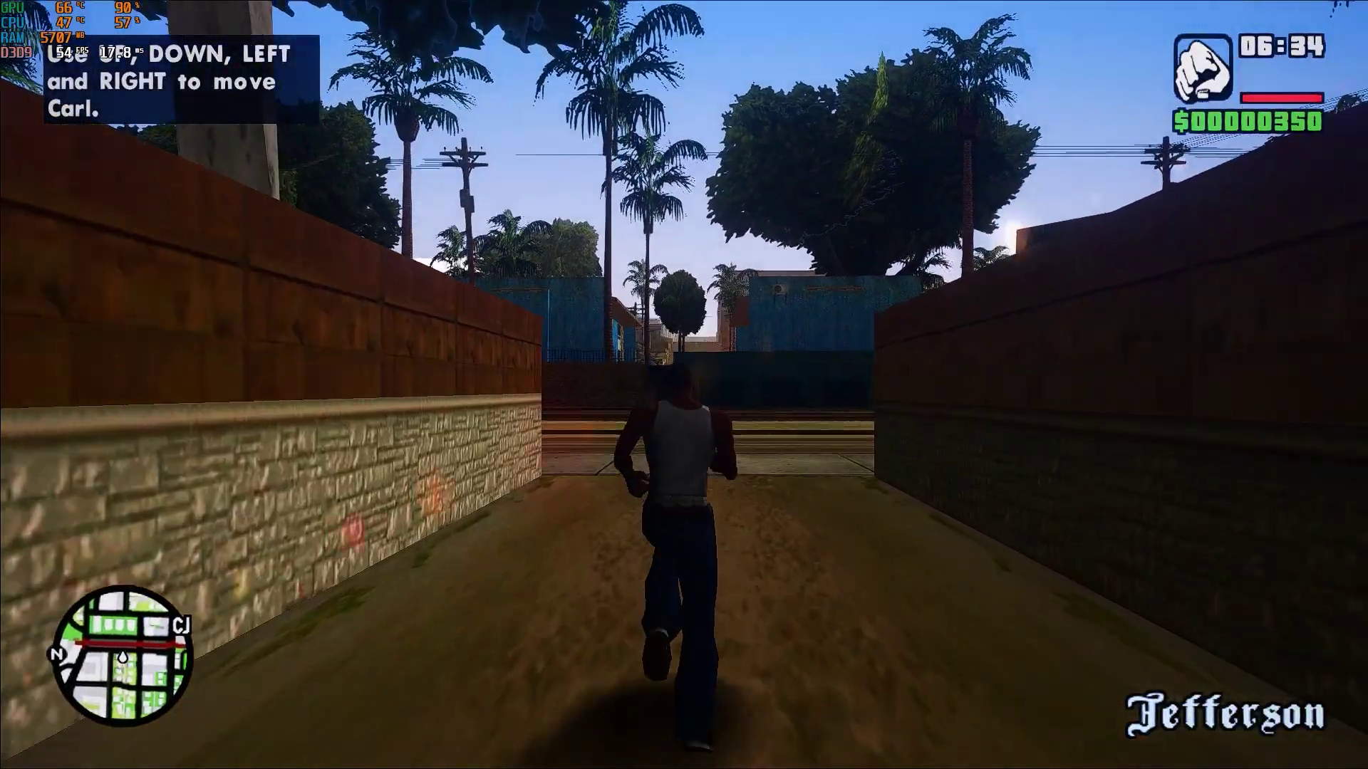
key(F4)
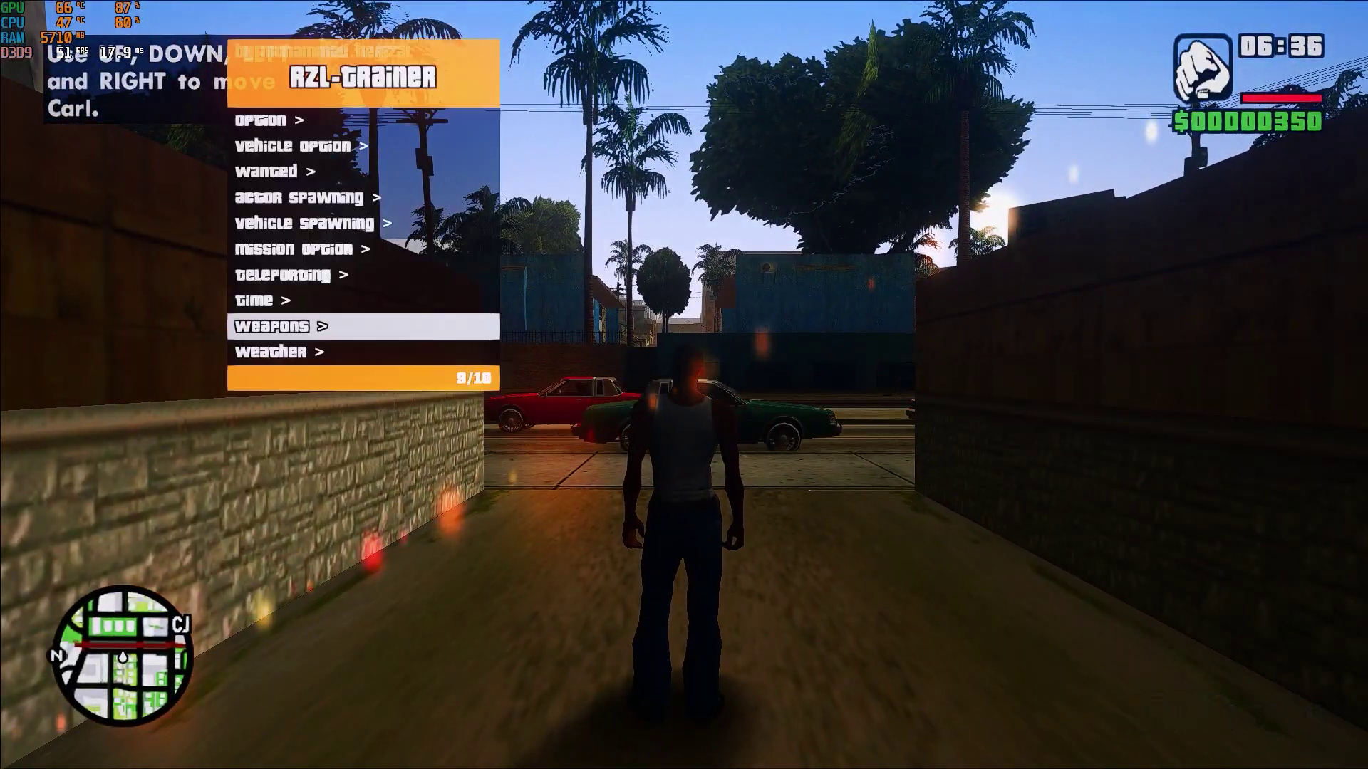
key(Up)
key(Return)
key(Return)
key(BackSpace)
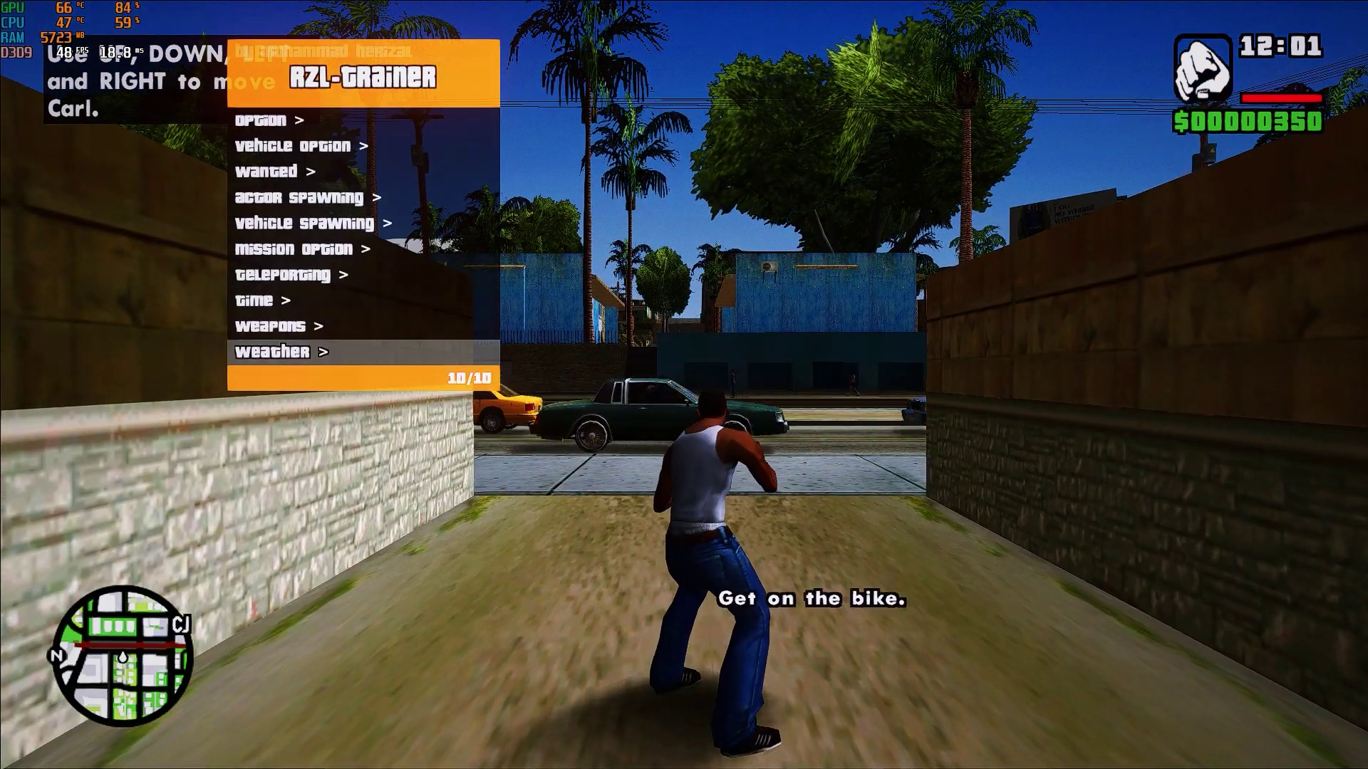
Browse the trainer's Weather menu, close the trainer and bring up the ReShade overlay.
key(Return)
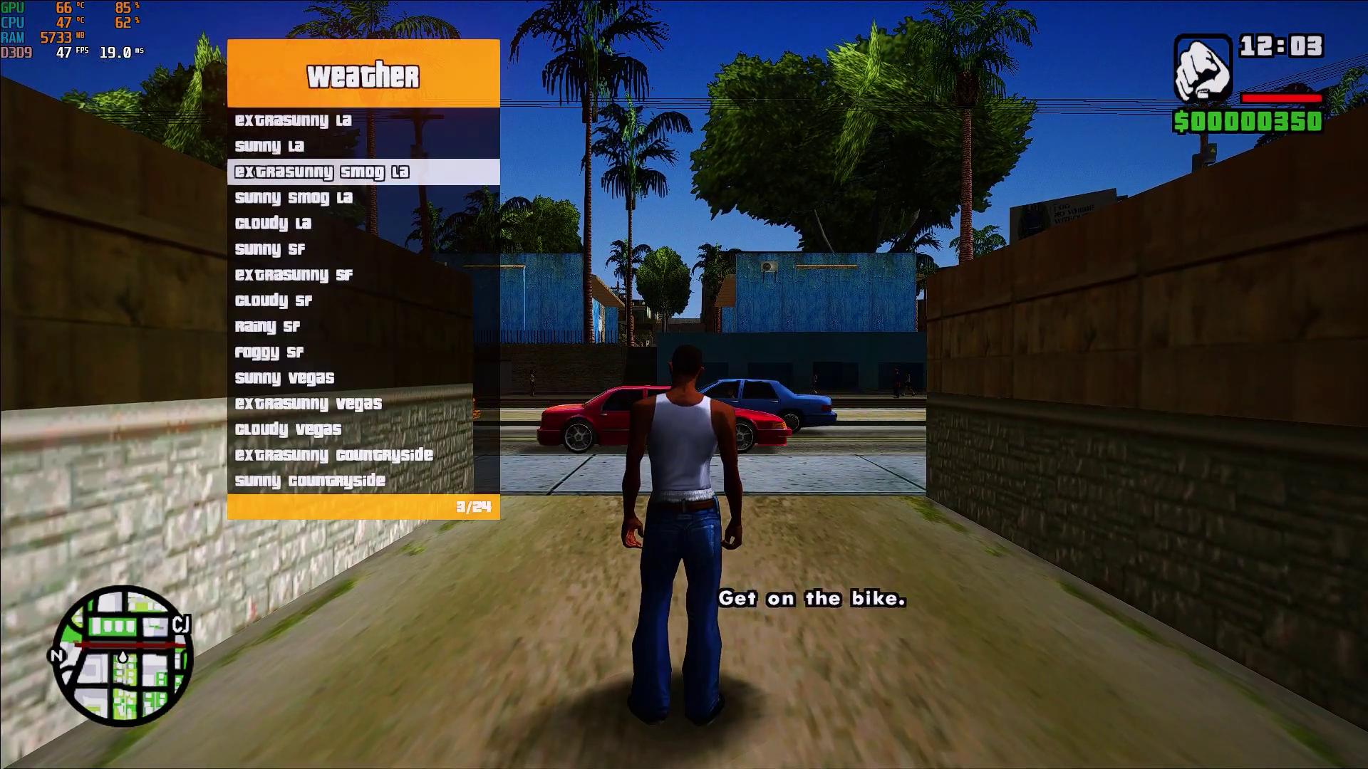
key(BackSpace)
key(BackSpace)
key(w)
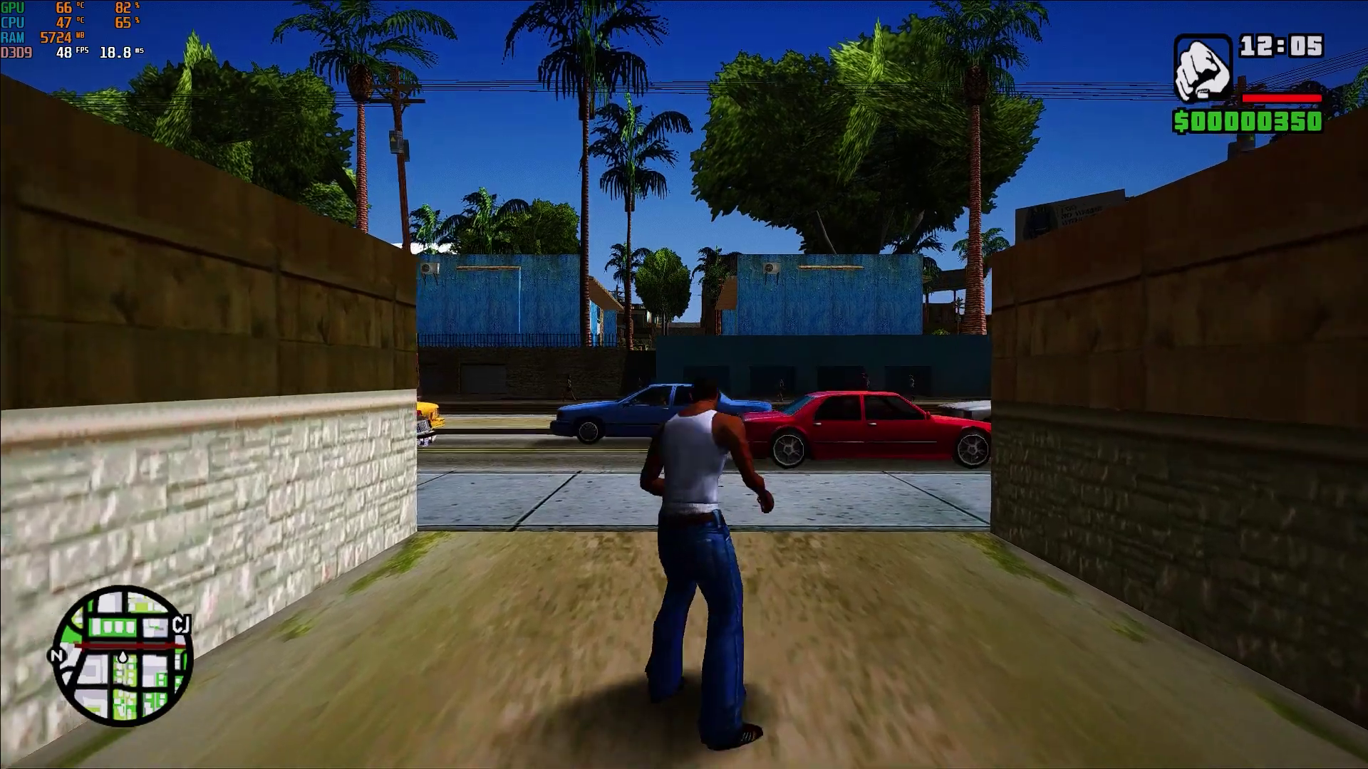
key(d)
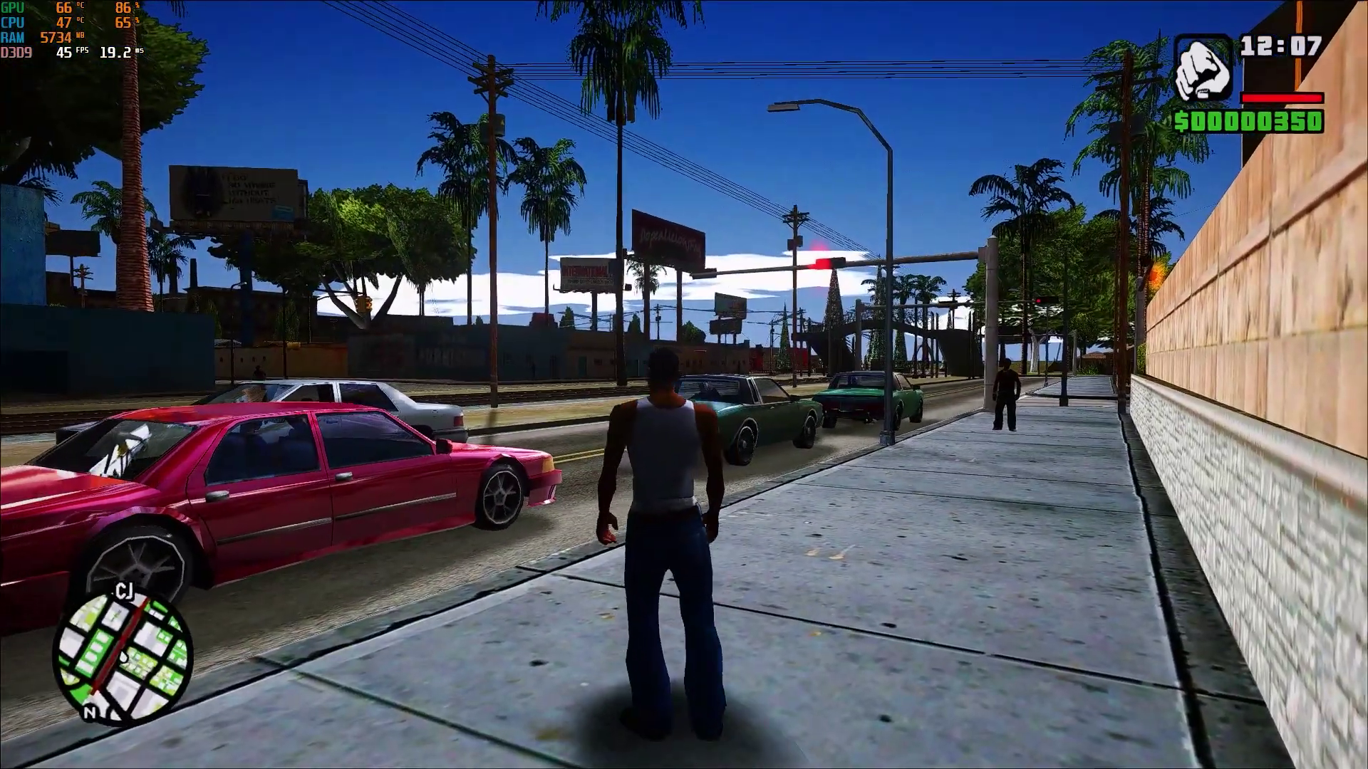
key(Home)
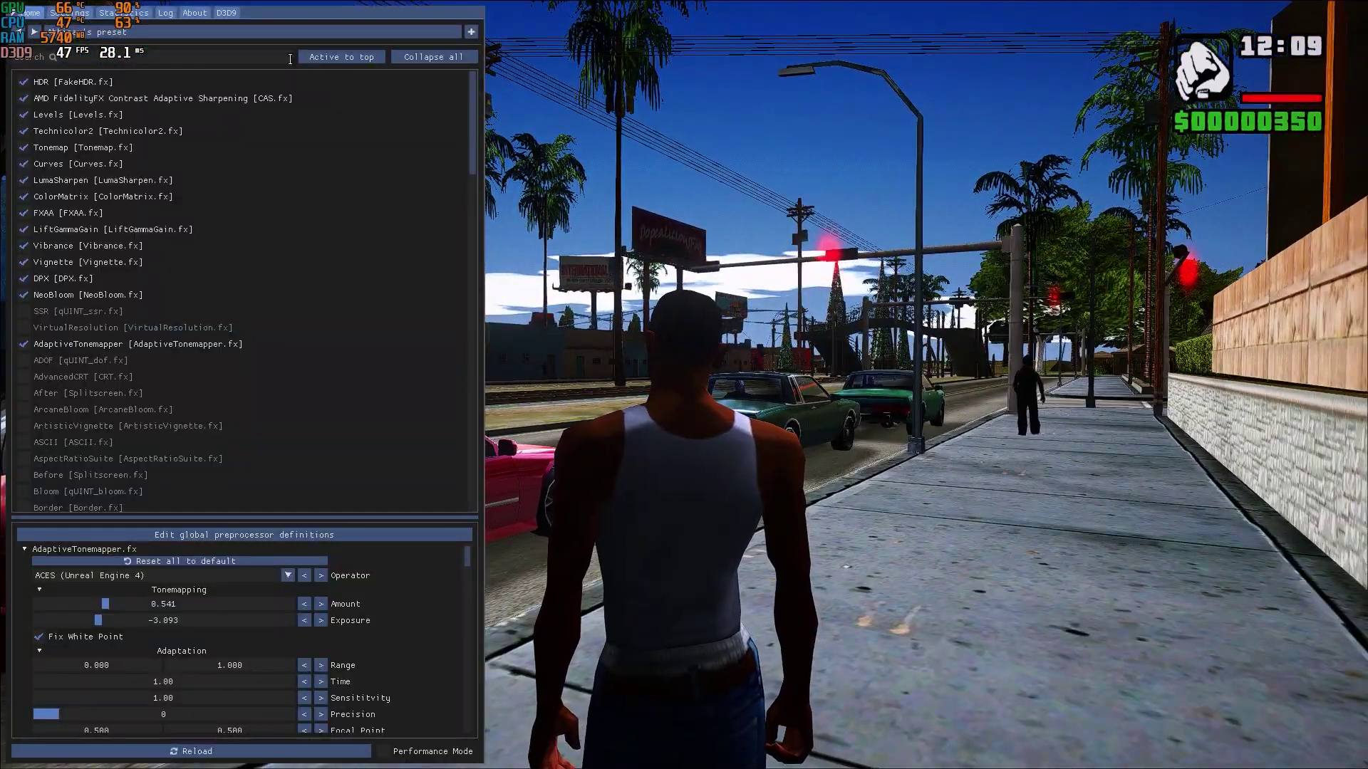
Move the ReShade overlay to the centre and load the preset .ini from the game folder.
drag(359, 16, 634, 35)
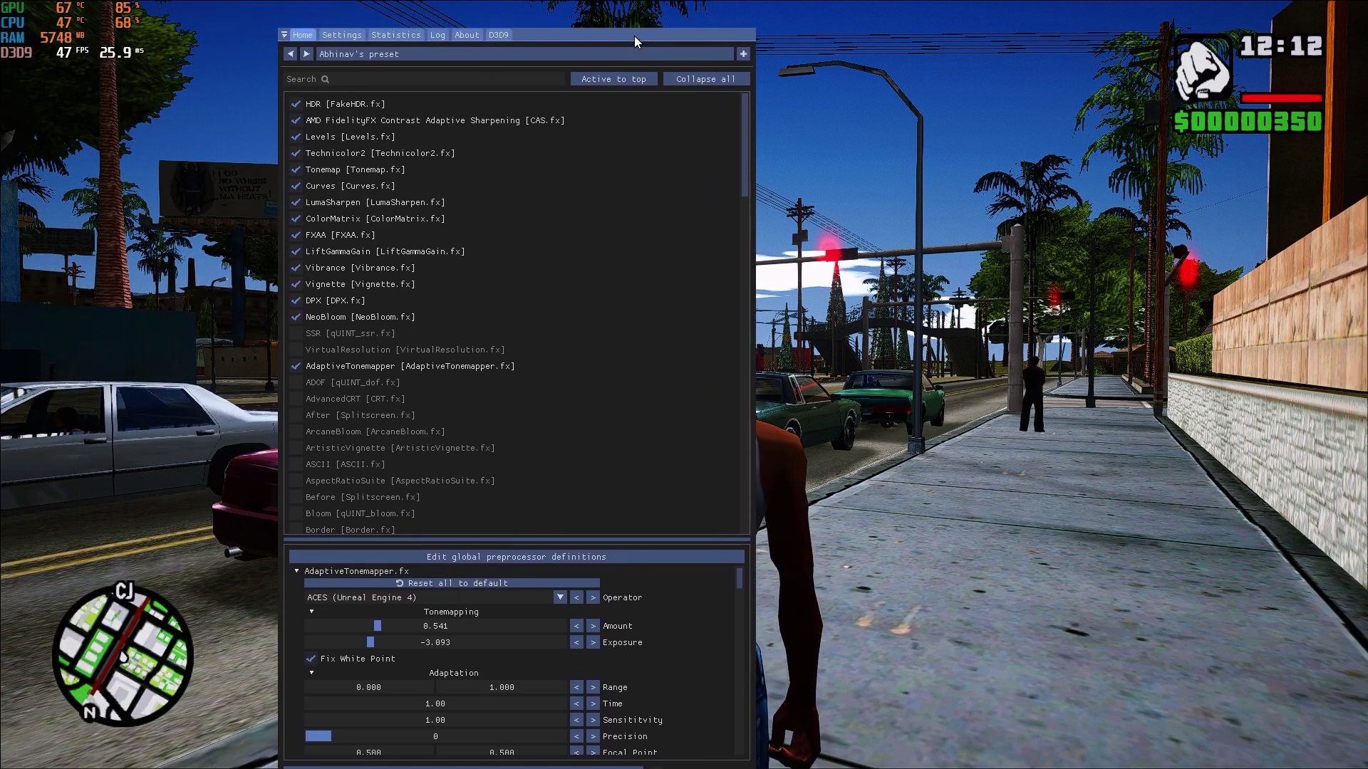
click(498, 53)
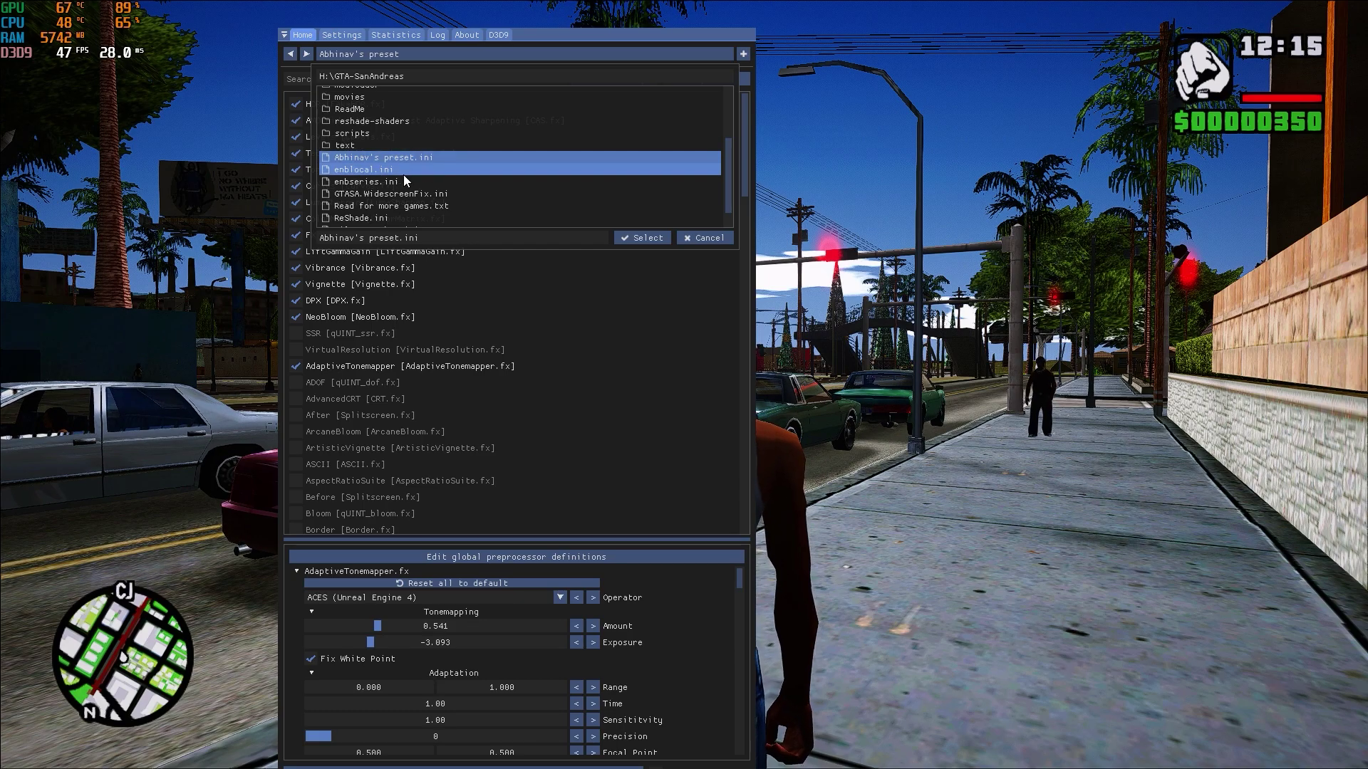
click(620, 240)
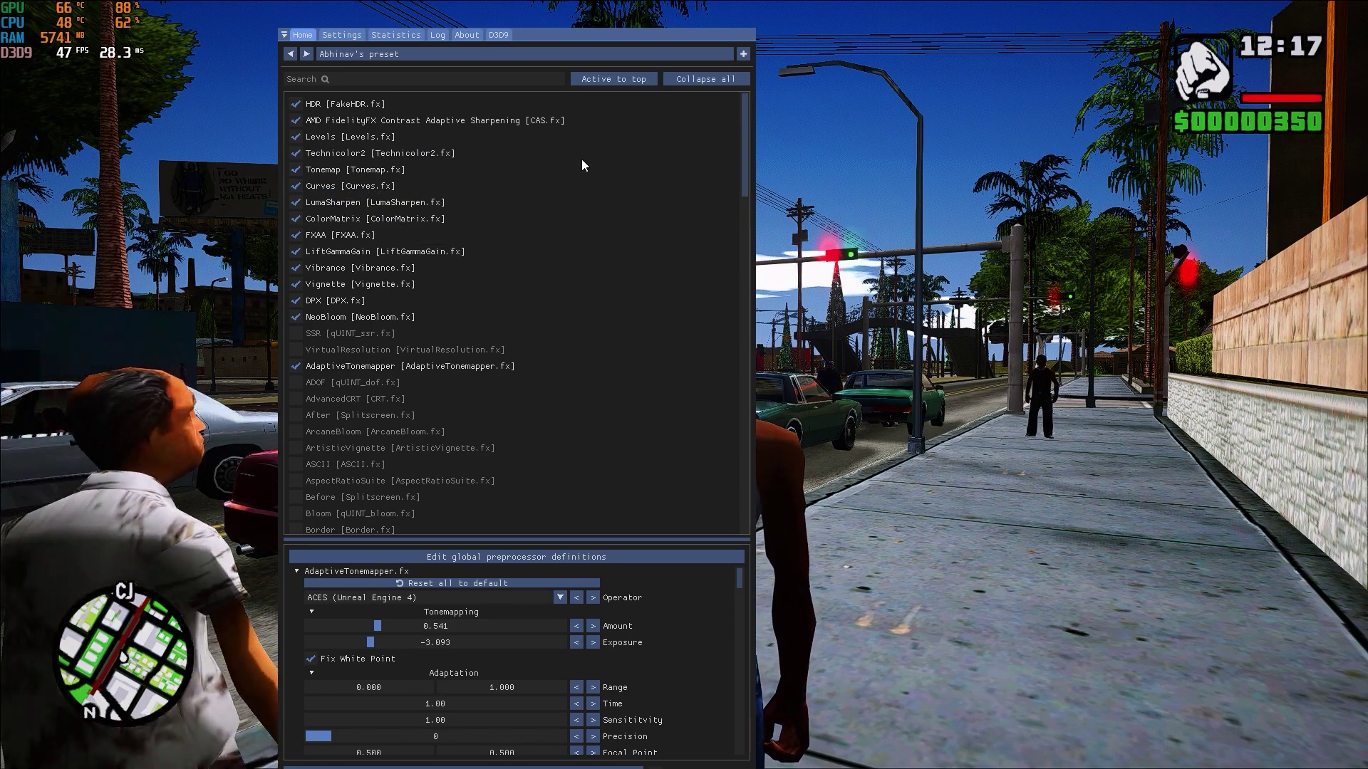
Close the ReShade overlay and walk CJ to the red car to open its door.
key(Home)
key(w)
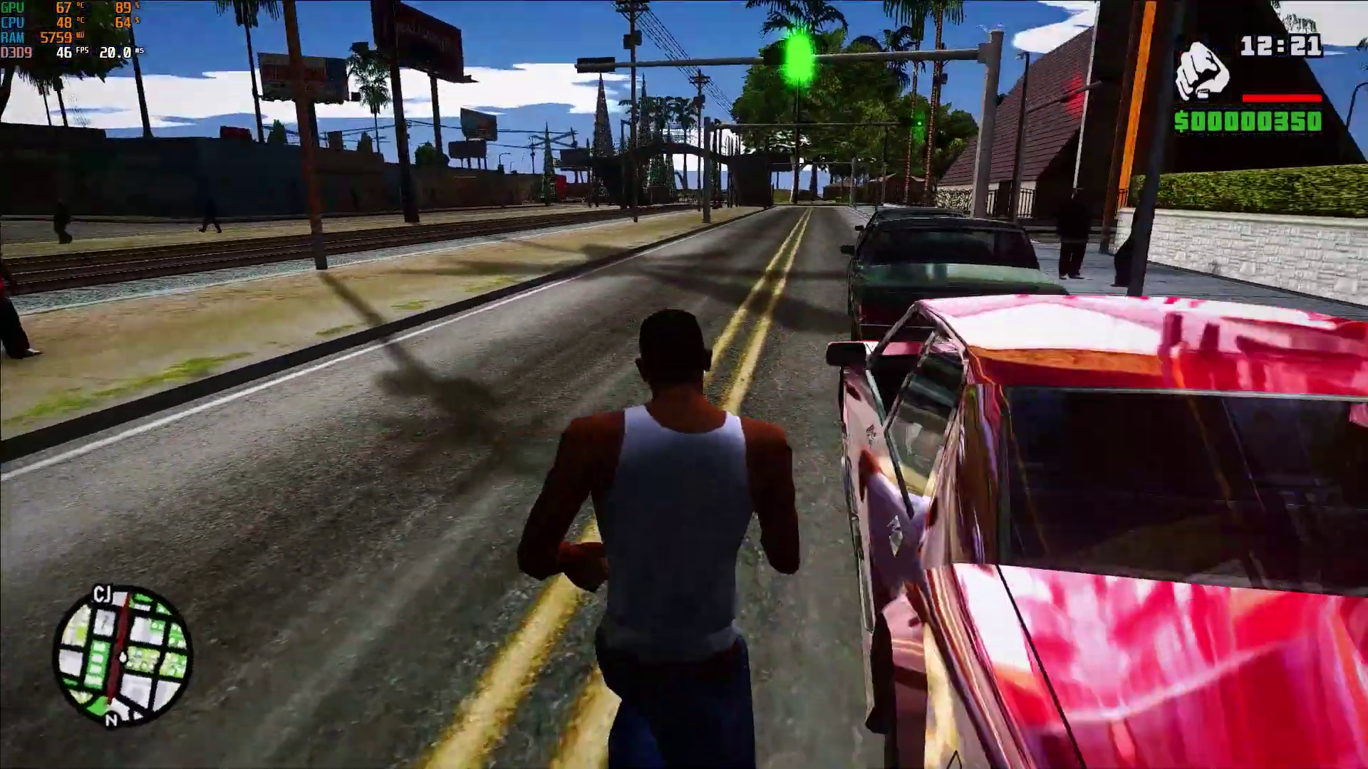
key(f)
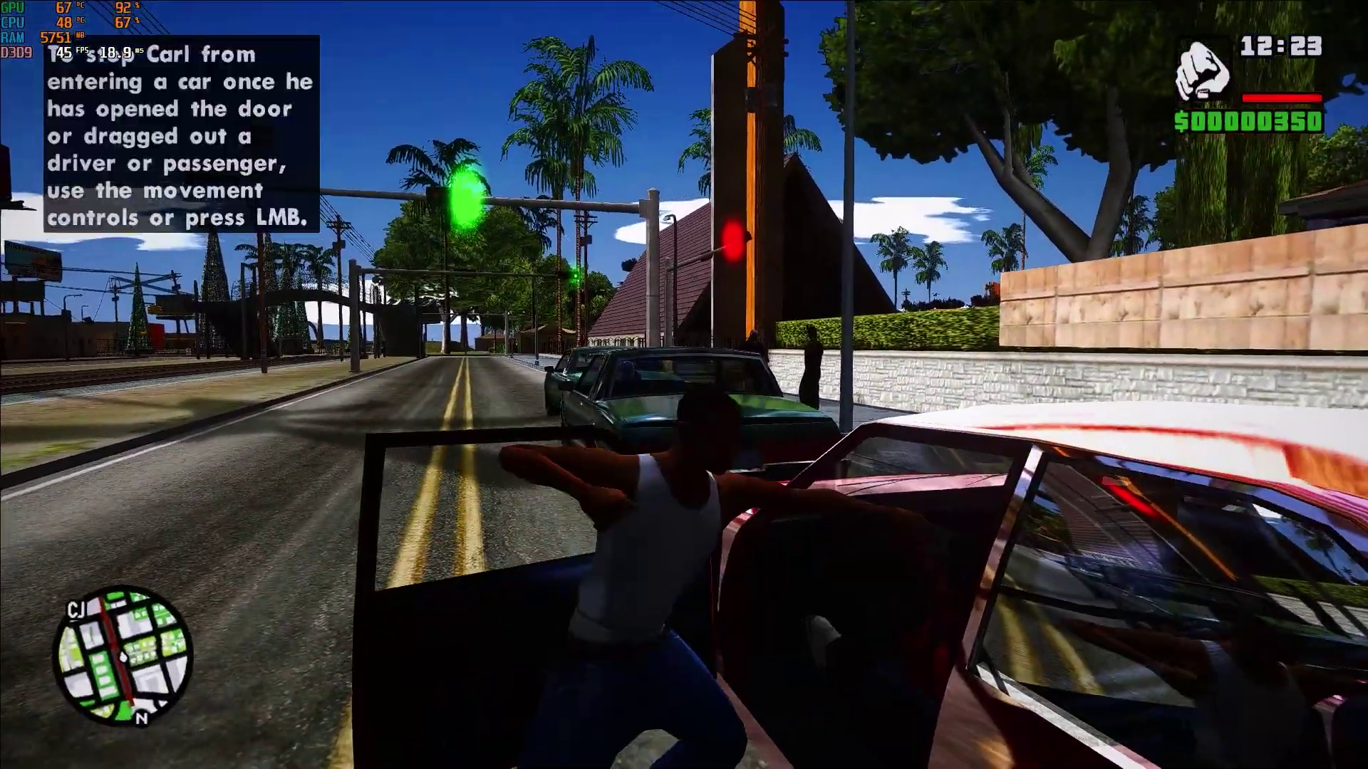